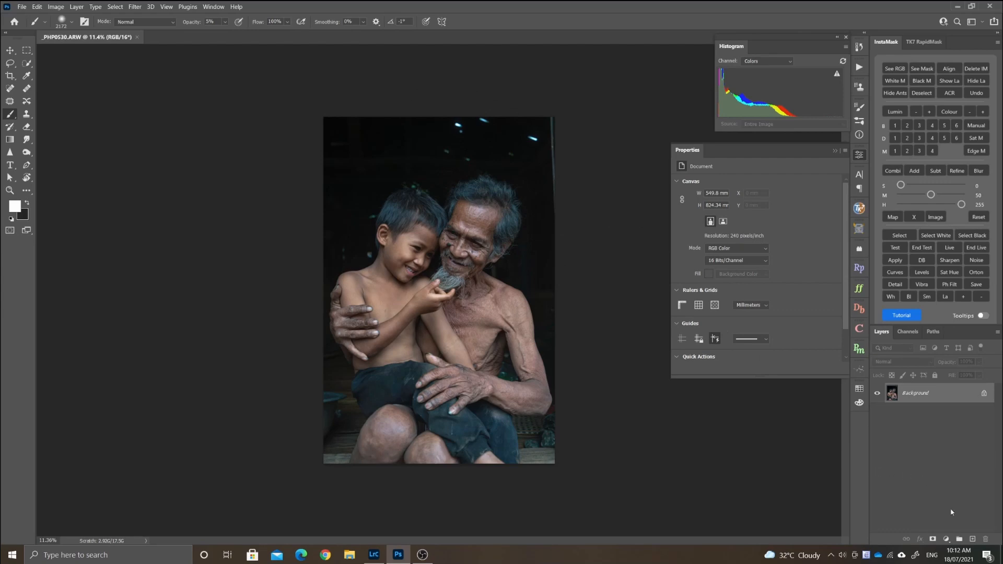
Step: Add a new layer and brush dark grey at 5% opacity over the dark background above the two heads
click(972, 540)
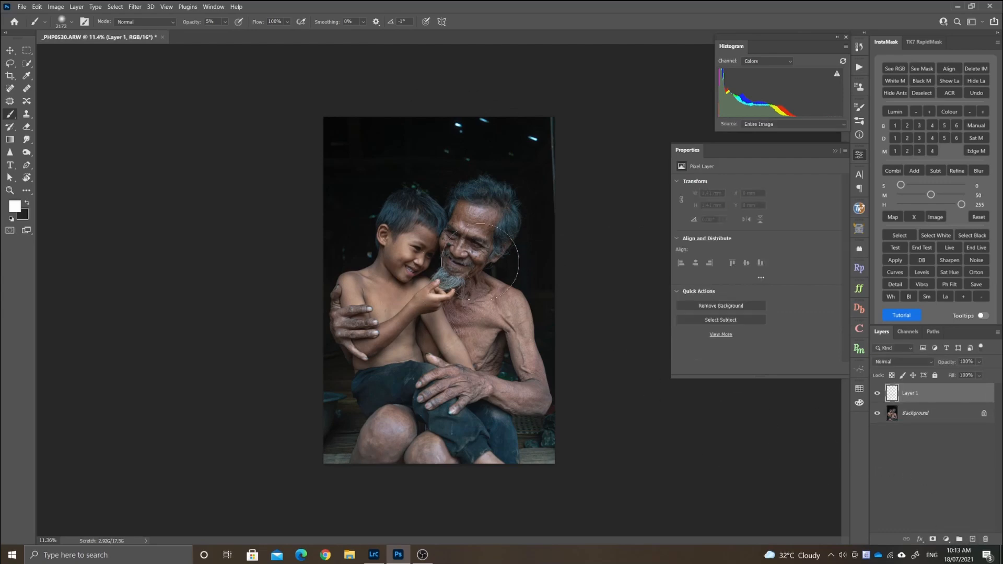
key(ctrl+plus)
key(ctrl+plus)
key(ctrl+plus)
key(ctrl+plus)
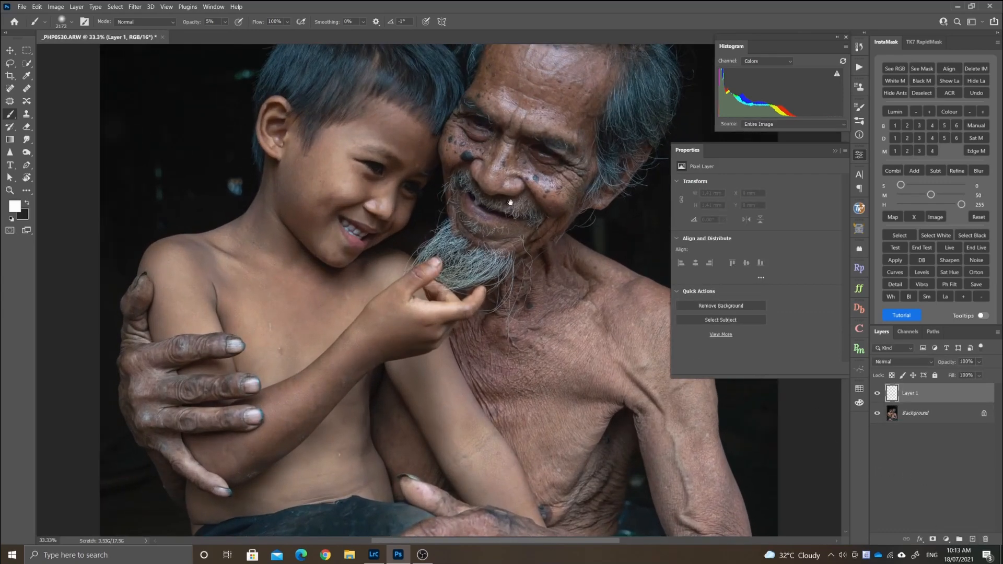
drag(511, 206, 372, 387)
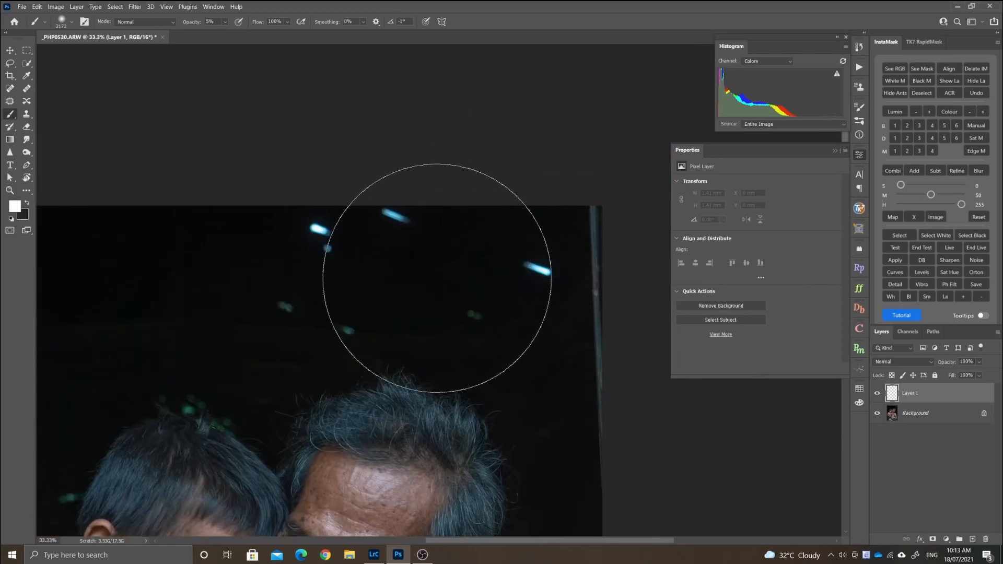
key(x)
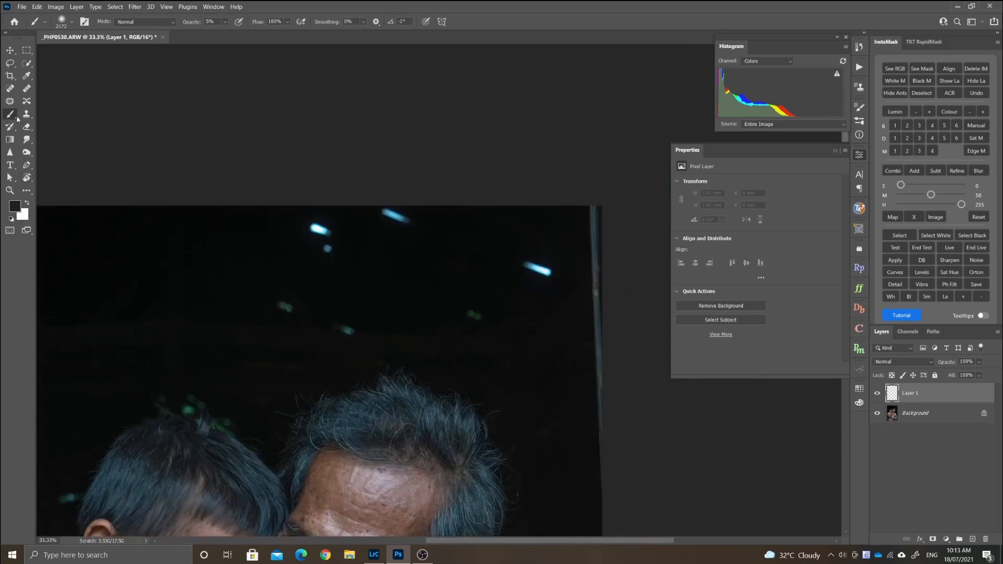
drag(134, 206, 263, 282)
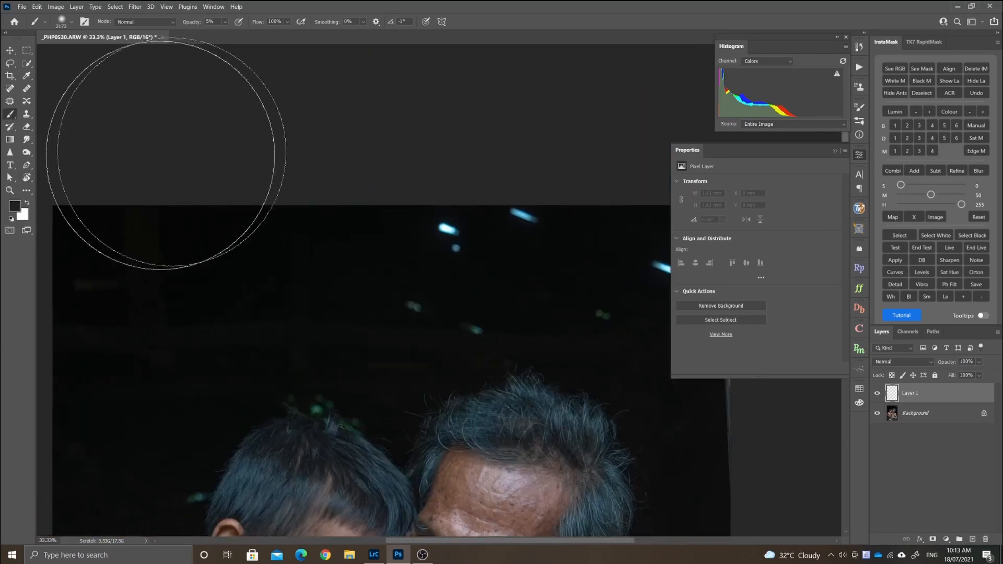
drag(332, 308, 242, 280)
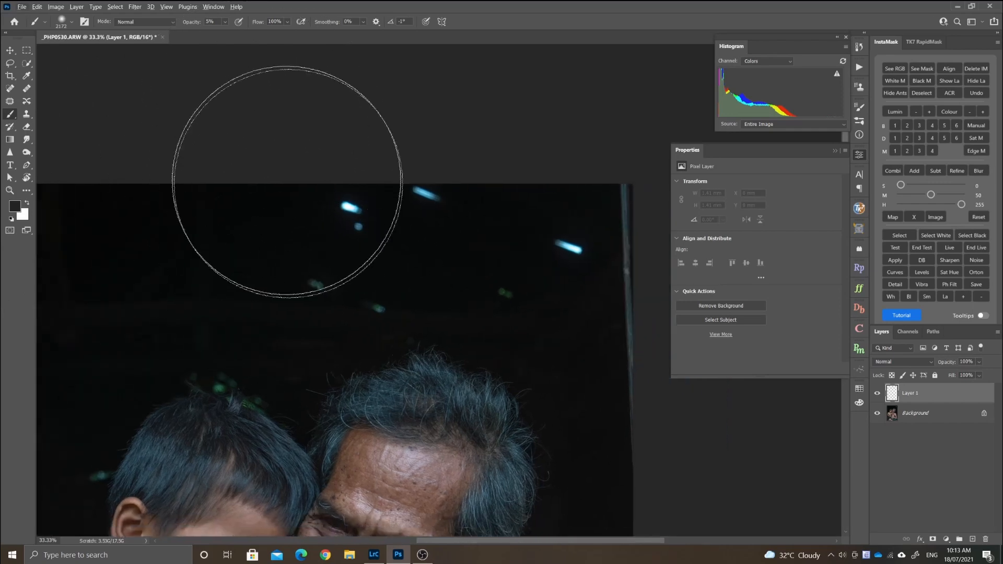
mouse_move(331, 261)
mouse_down()
mouse_move(251, 263)
mouse_move(325, 285)
mouse_move(329, 247)
mouse_up()
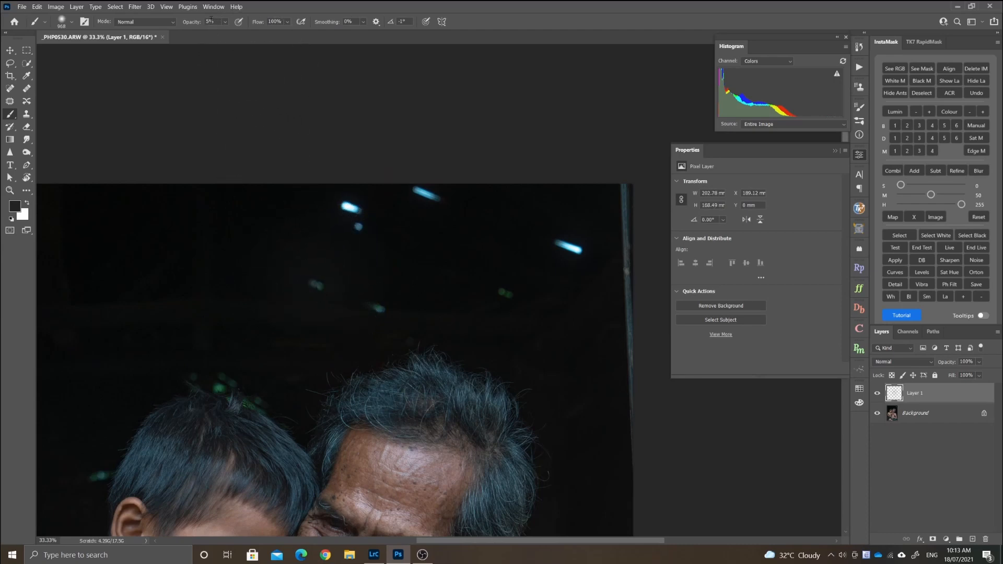
Step: Set the brush opacity to 50% and paint over the light spots above the man's head
key(5)
drag(303, 244, 367, 283)
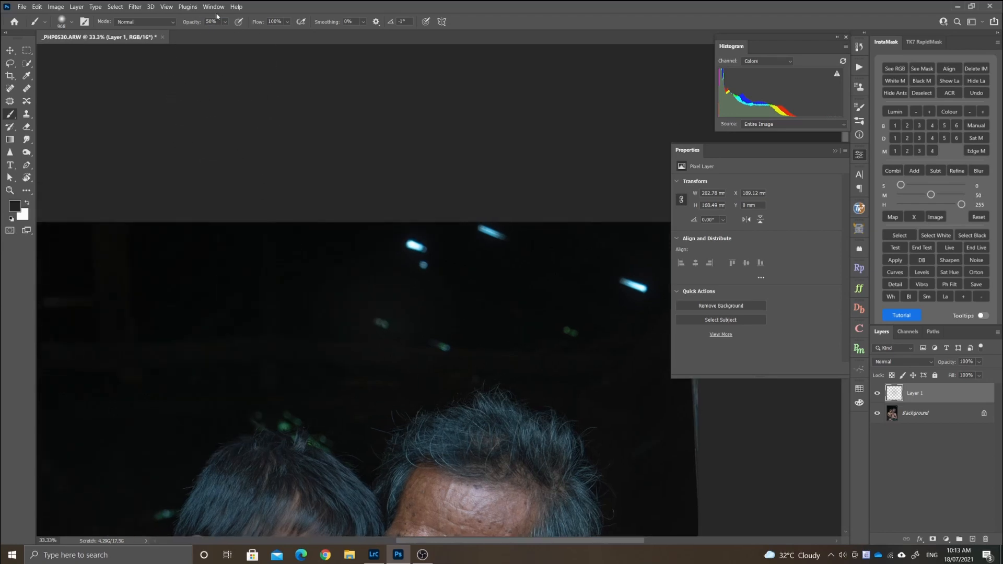
mouse_move(381, 329)
mouse_down()
mouse_move(370, 250)
mouse_move(408, 227)
mouse_up()
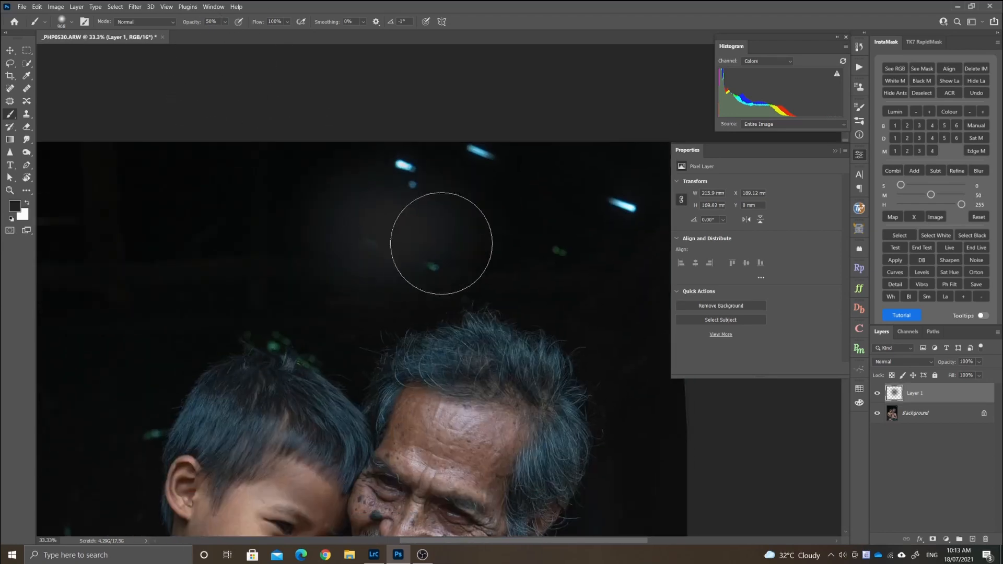
Step: Change the foreground color to black and paint out the light spots in the background around both heads
click(14, 206)
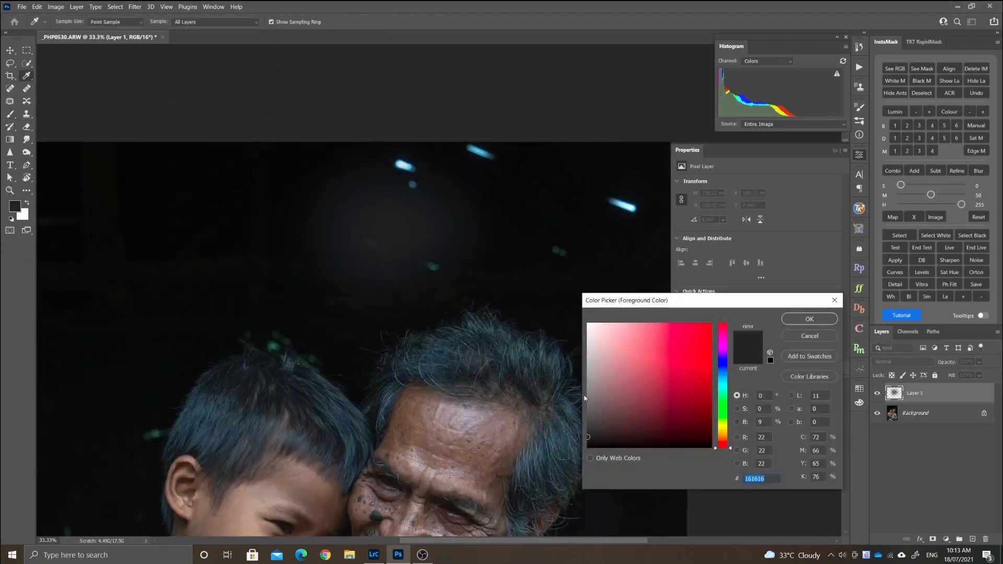
click(829, 317)
mouse_move(425, 235)
mouse_down()
mouse_move(385, 190)
mouse_move(488, 162)
mouse_move(387, 163)
mouse_move(531, 157)
mouse_move(616, 212)
mouse_move(594, 197)
mouse_move(409, 242)
mouse_move(448, 197)
mouse_move(549, 146)
mouse_up()
key(space)
drag(353, 213, 407, 182)
mouse_move(295, 349)
mouse_down()
mouse_move(317, 394)
mouse_move(249, 370)
mouse_up()
mouse_move(484, 221)
mouse_down()
mouse_move(504, 227)
mouse_move(457, 215)
mouse_up()
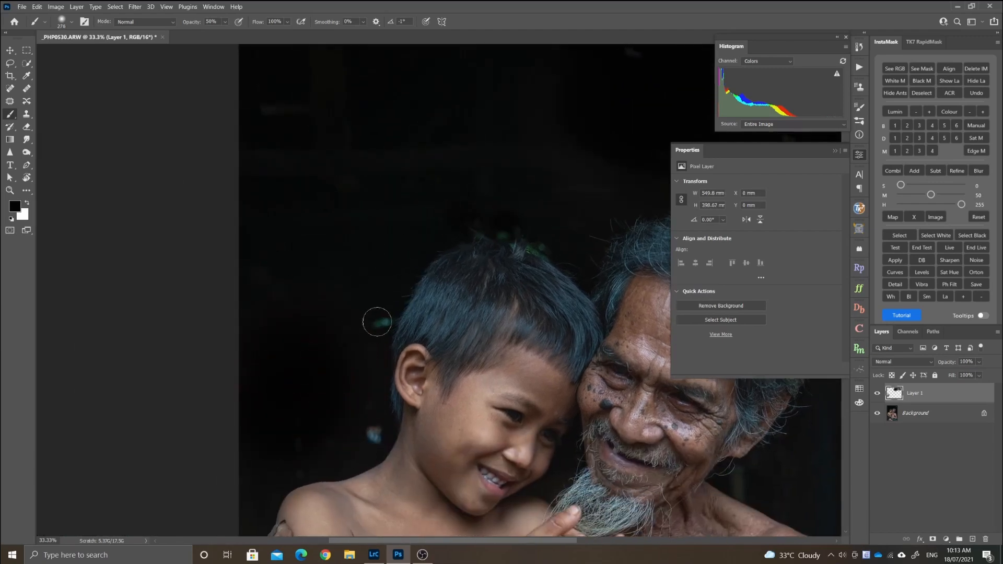
drag(377, 322, 381, 323)
mouse_move(361, 436)
mouse_down()
mouse_move(379, 432)
mouse_move(186, 394)
mouse_up()
key(space)
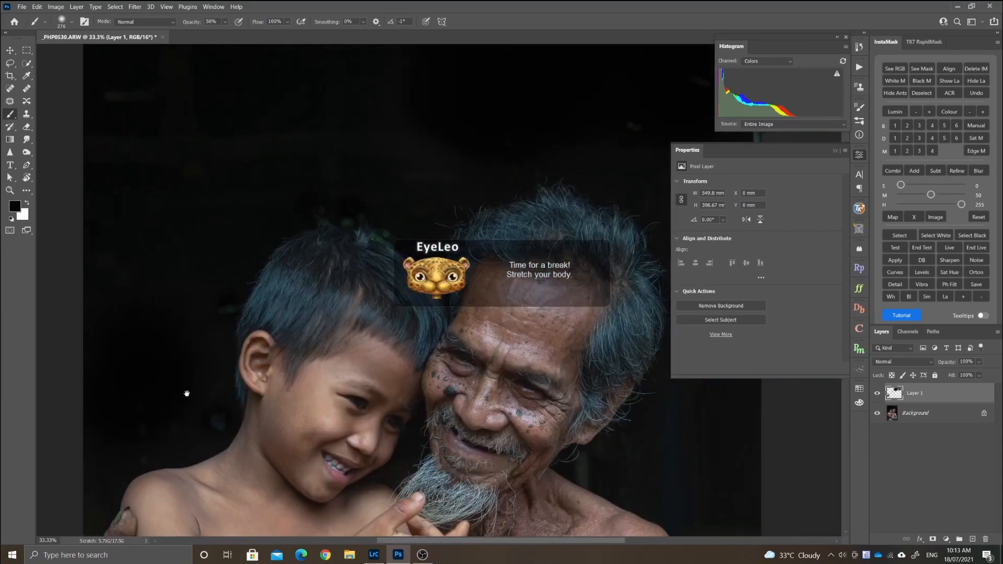
mouse_move(581, 310)
mouse_down()
mouse_move(387, 430)
mouse_move(327, 257)
mouse_up()
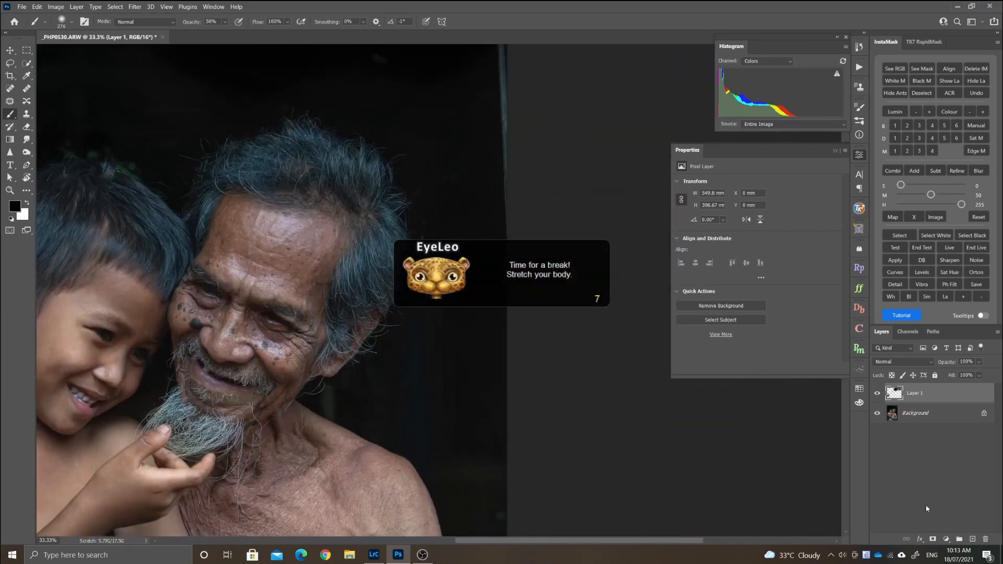
Step: Quit the EyeLeo break reminder program
click(831, 555)
right_click(823, 516)
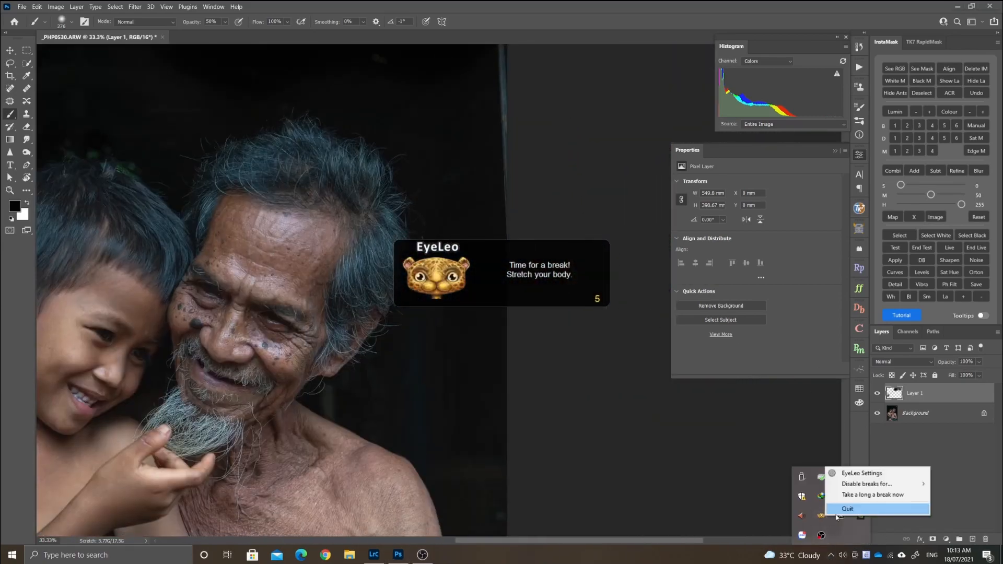
click(842, 511)
click(687, 431)
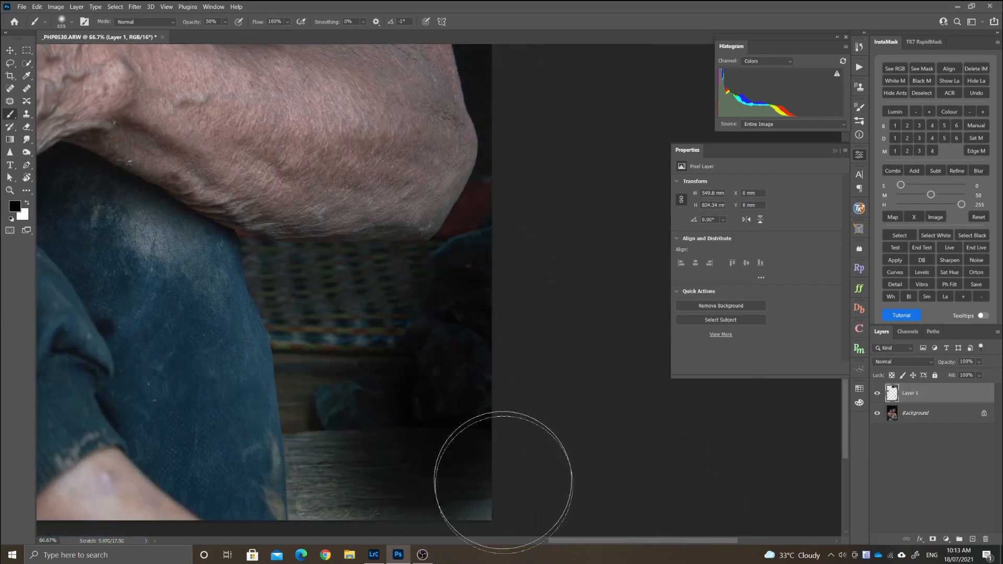
Step: Paint black over the bench and clutter beside the man's leg in the photo's lower corner
drag(503, 481, 425, 293)
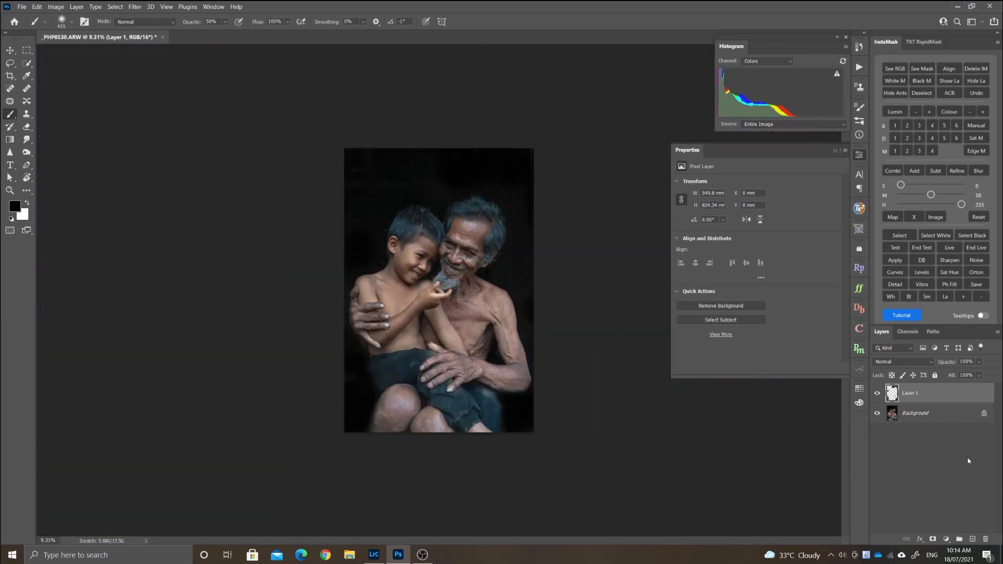
shift+click(938, 413)
key(ctrl+e)
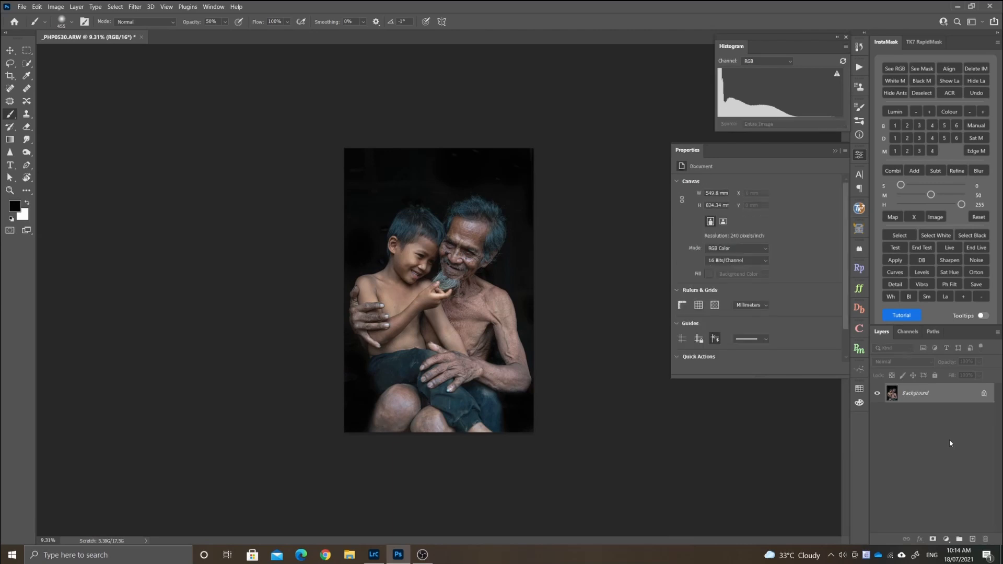
scroll(474, 203, up, 3)
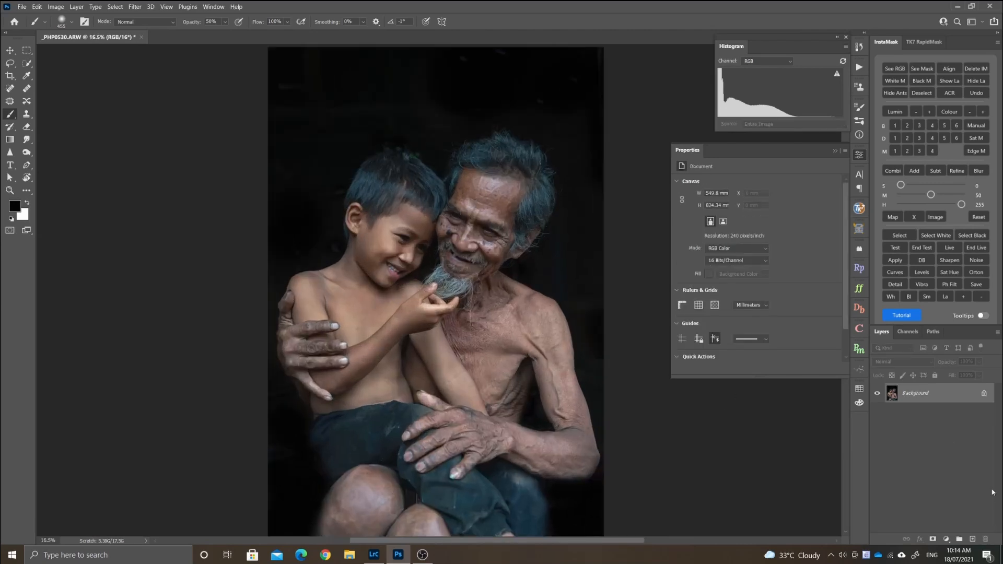
key(ctrl+shift+alt+n)
click(936, 448)
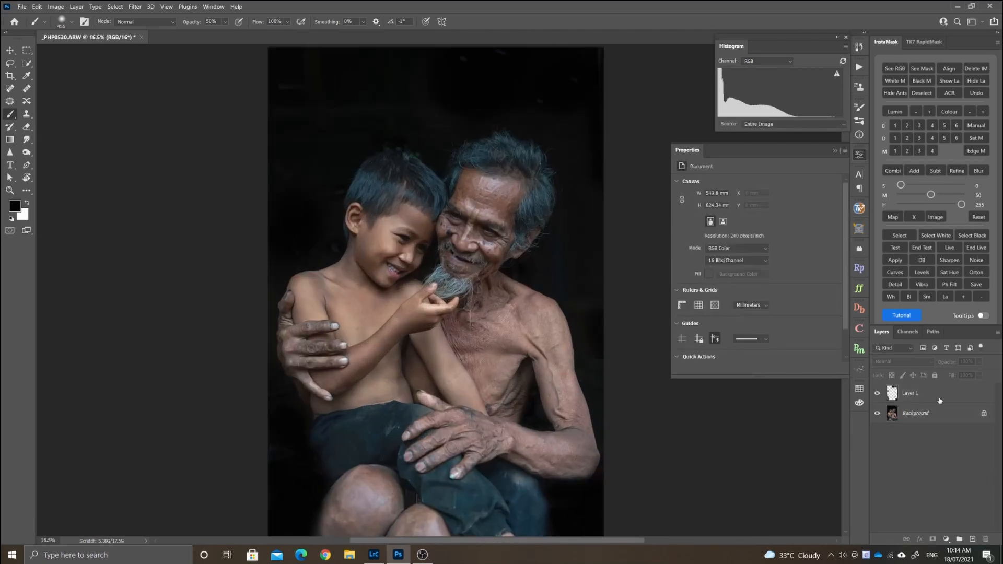
Step: Merge the painted Layer 1 with the Background layer
click(939, 412)
ctrl+click(943, 393)
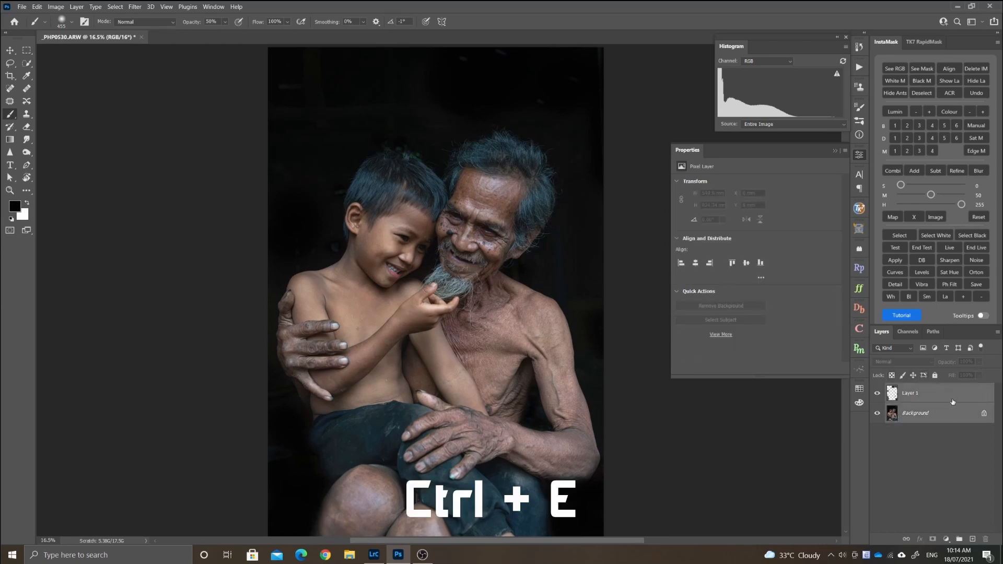
key(ctrl+e)
scroll(364, 293, down, 2)
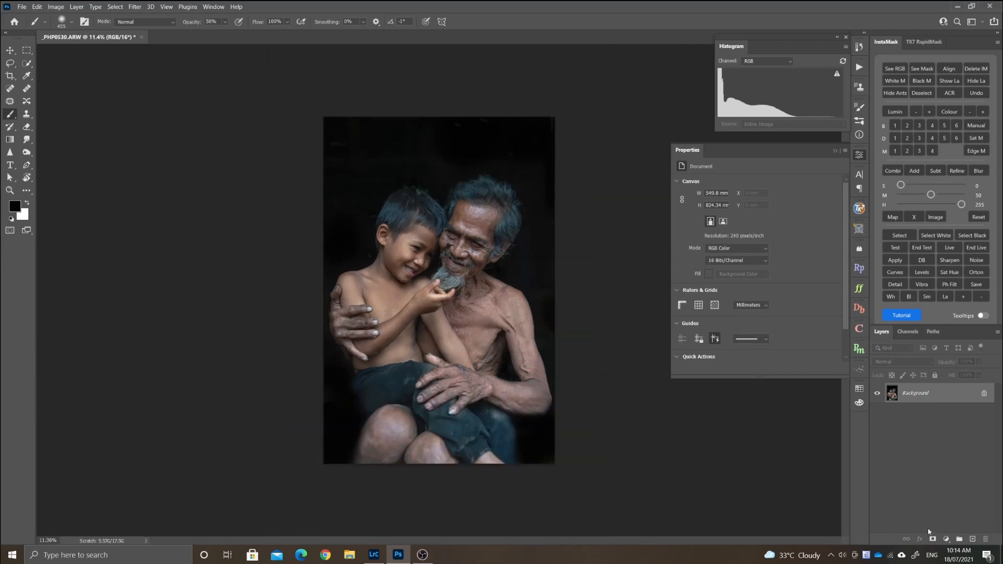
Step: Add a Black & White adjustment layer and set its Reds to 117 and Yellows to 81
click(947, 539)
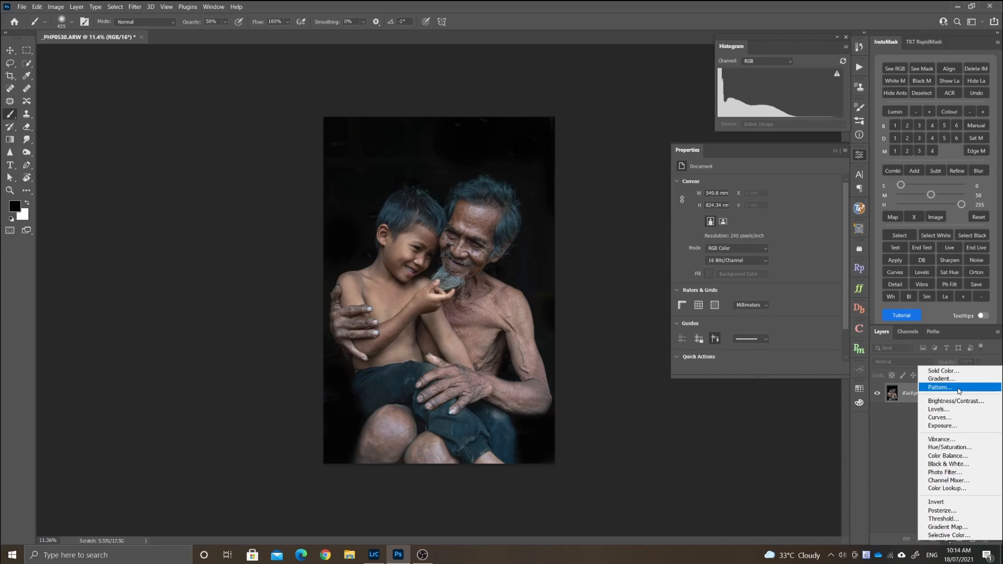
click(968, 470)
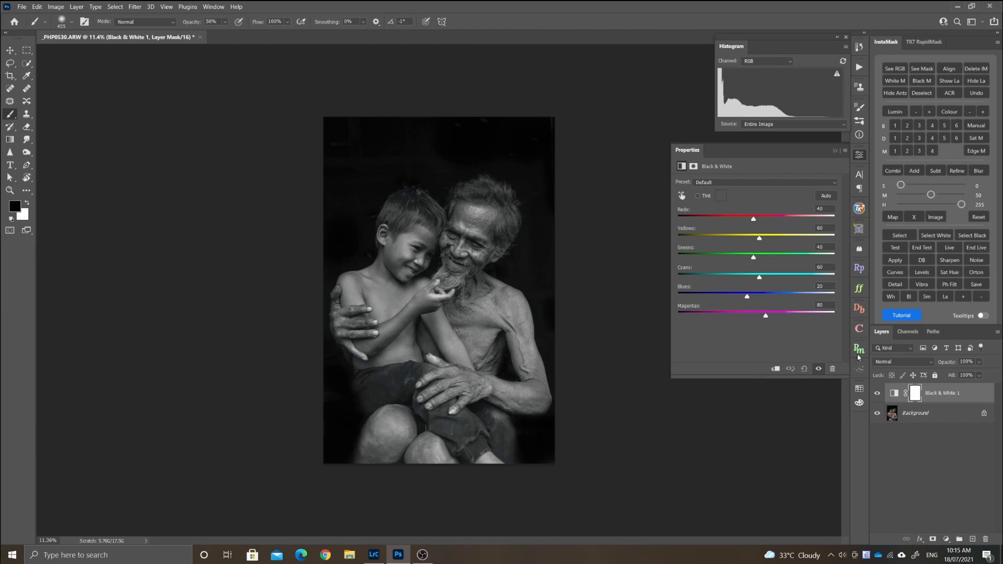
scroll(413, 198, up, 5)
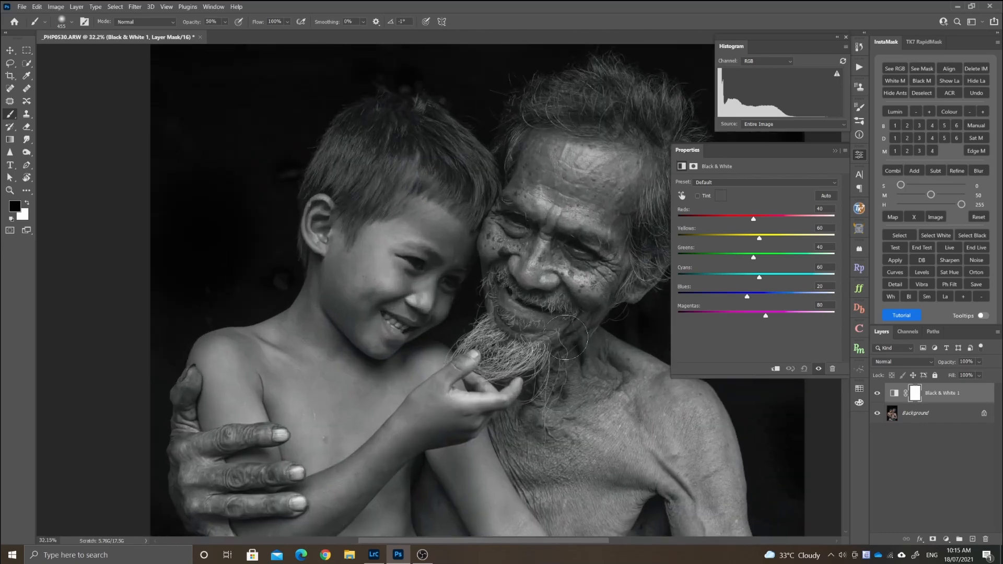
drag(602, 381, 495, 373)
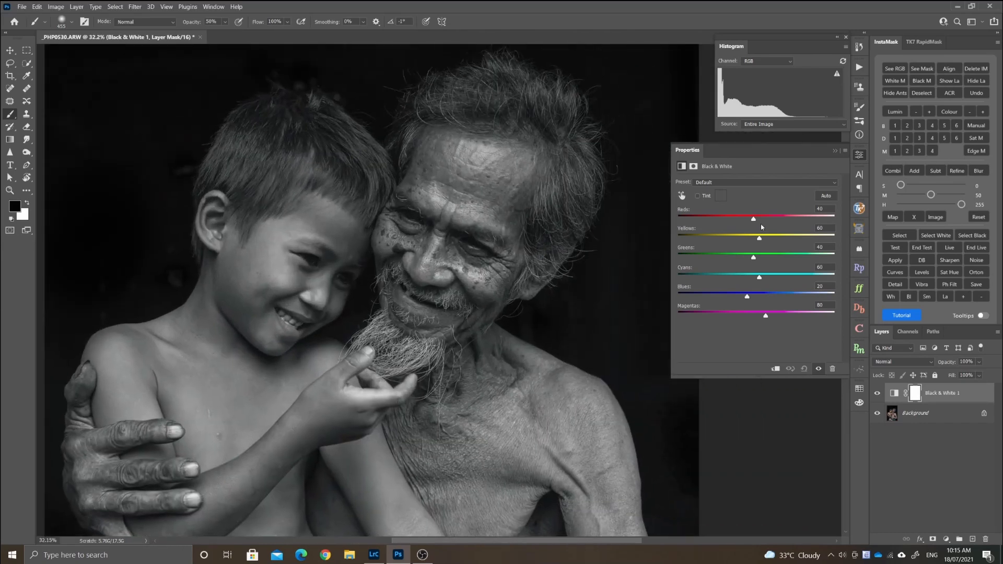
drag(754, 223, 766, 242)
scroll(515, 305, down, 3)
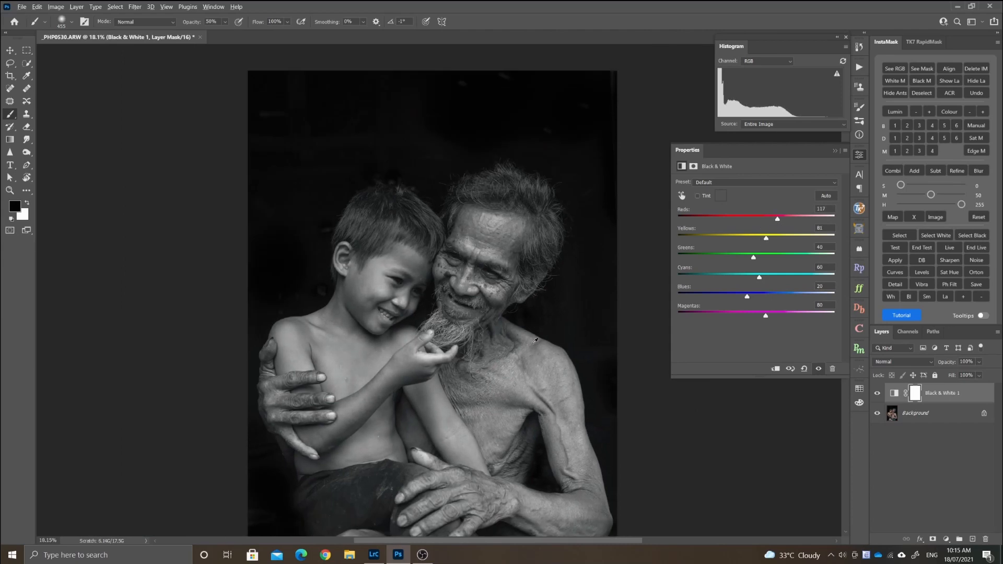
scroll(535, 340, down, 2)
Step: Set the Black & White adjustment's Magentas to 44, Greens to 16 and Cyans to 16, and compare with the color version
drag(760, 278, 753, 280)
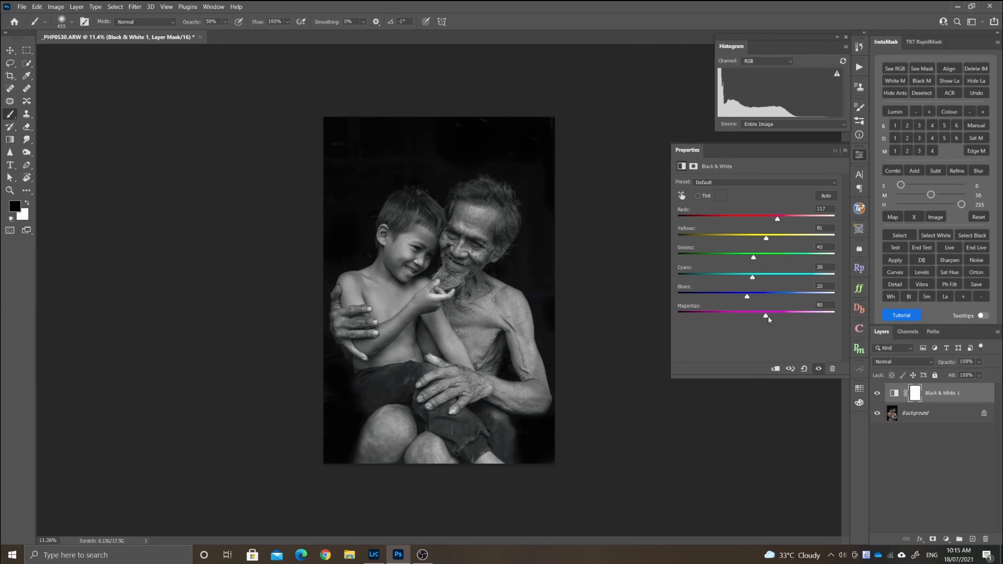
drag(769, 319, 754, 318)
drag(753, 257, 747, 280)
click(876, 394)
click(877, 394)
Step: Unlock the Background layer and stamp all visible layers into a new layer above the Black & White adjustment
click(985, 413)
click(973, 401)
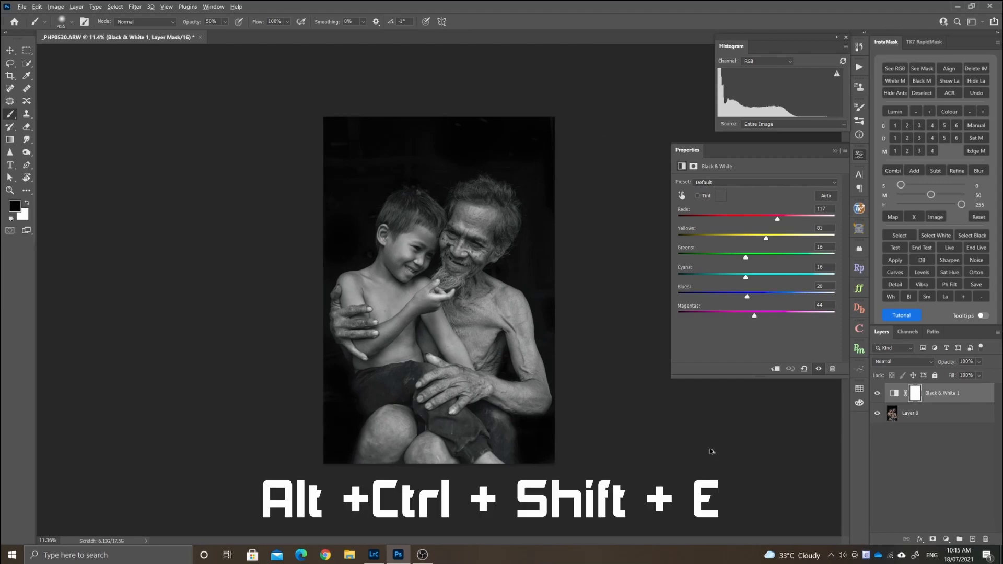
key(ctrl+alt+shift+e)
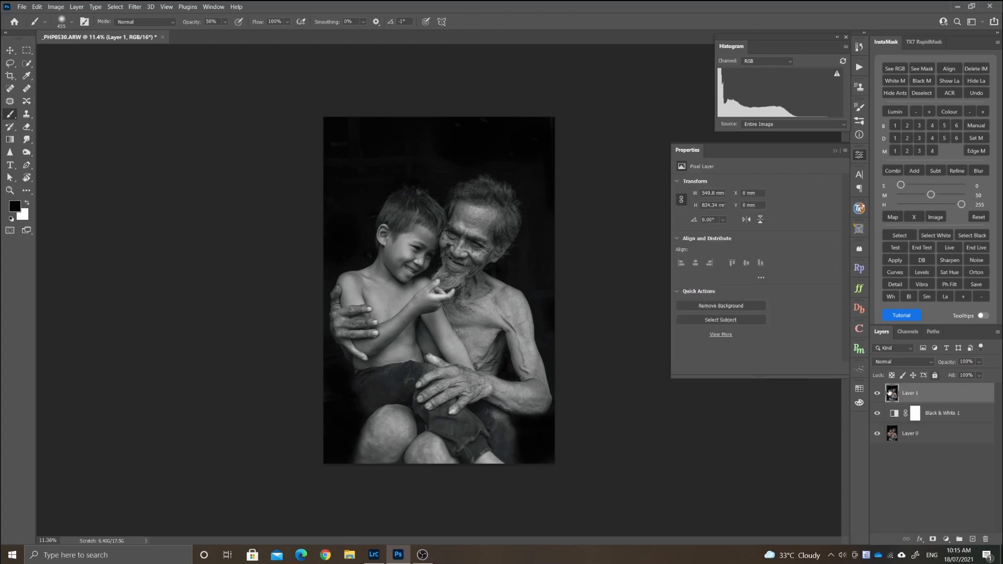
alt+click(877, 395)
scroll(487, 348, up, 2)
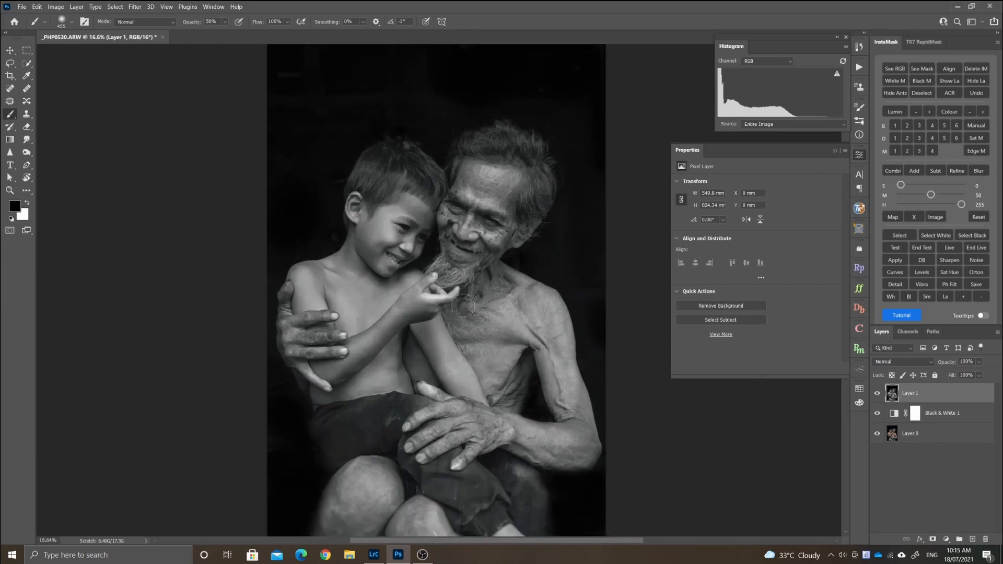
scroll(463, 307, down, 3)
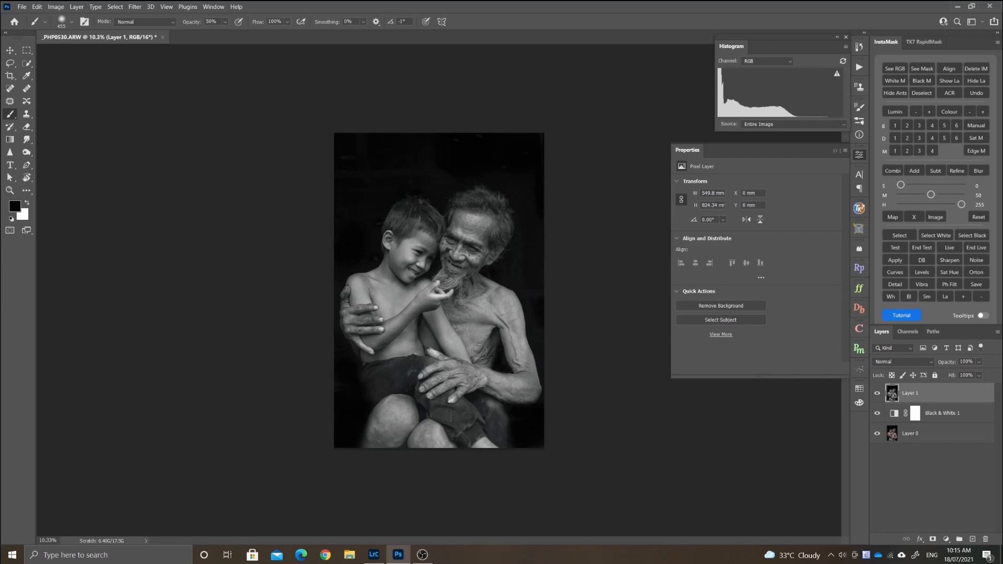
scroll(445, 315, up, 1)
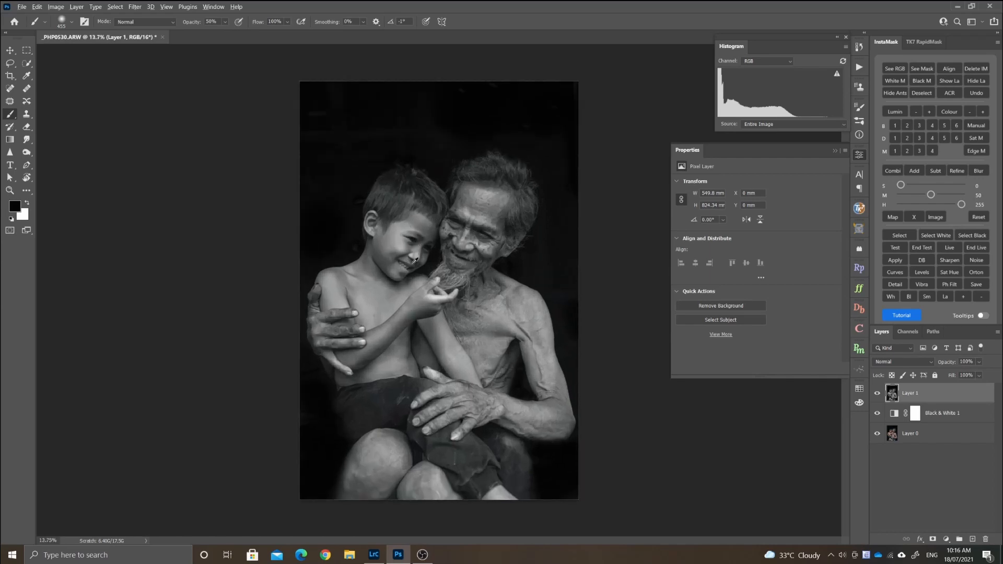
scroll(439, 293, up, 4)
scroll(418, 240, down, 3)
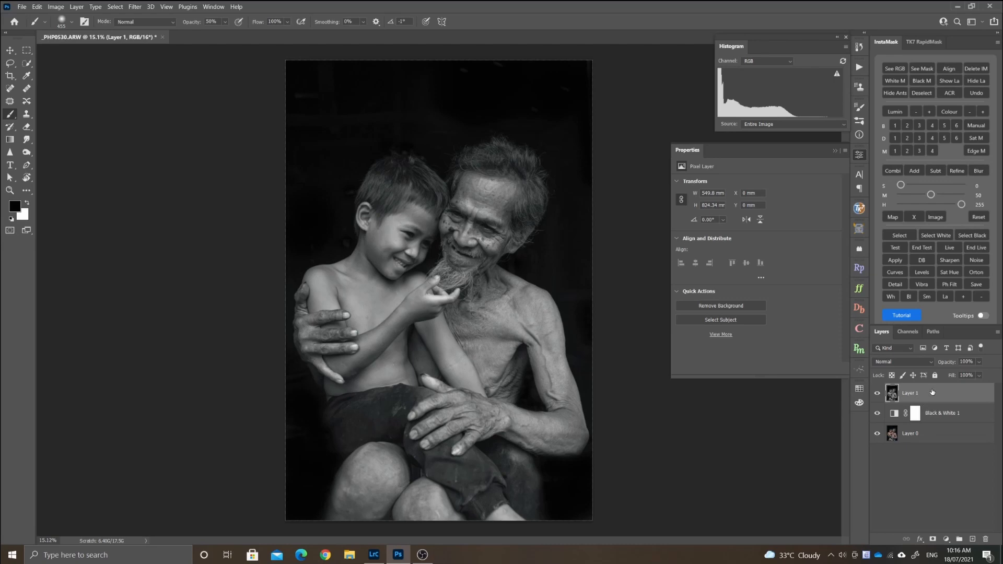
Step: Duplicate Layer 1, set the copy's blend mode to Multiply and add a white layer mask to it
key(ctrl+j)
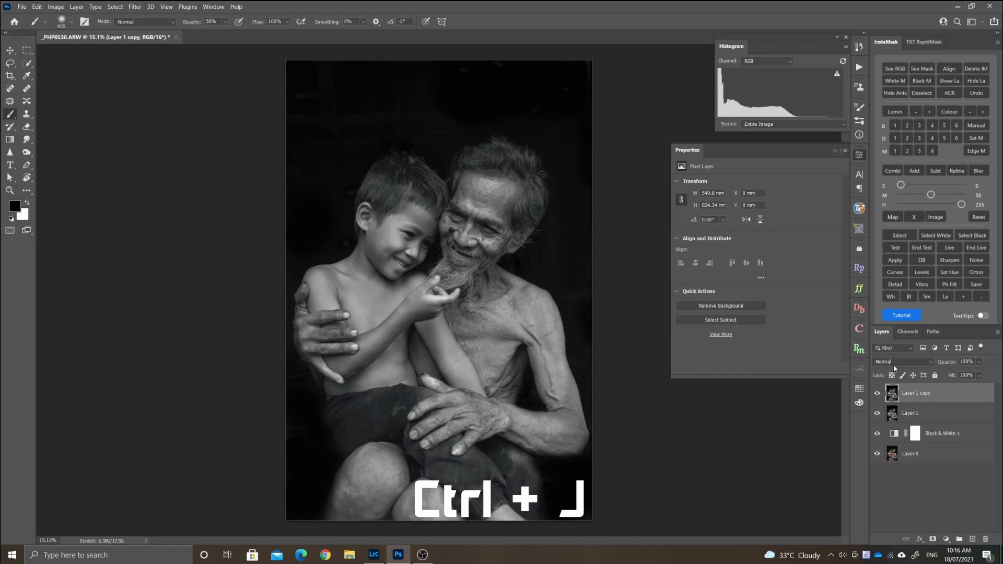
click(896, 362)
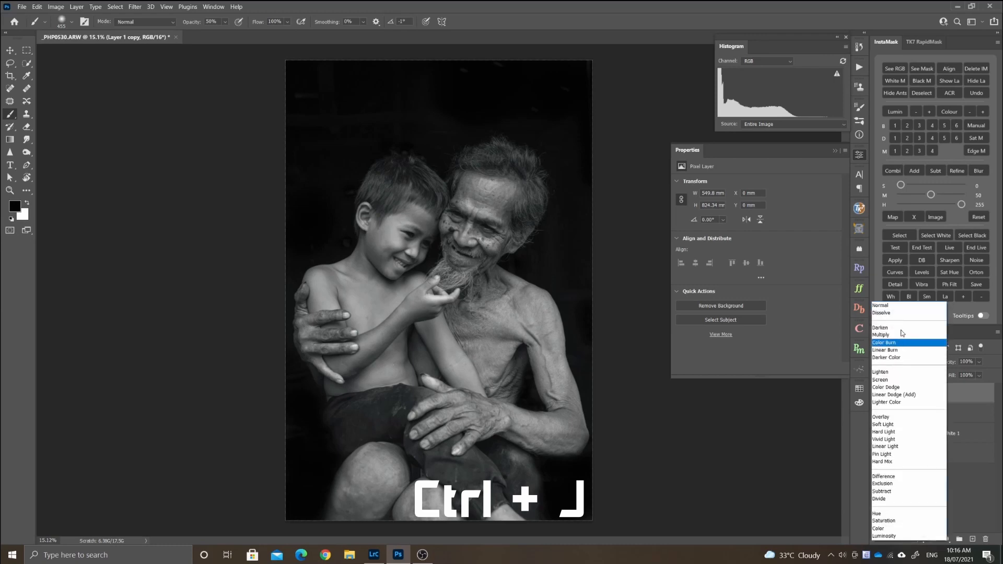
click(899, 334)
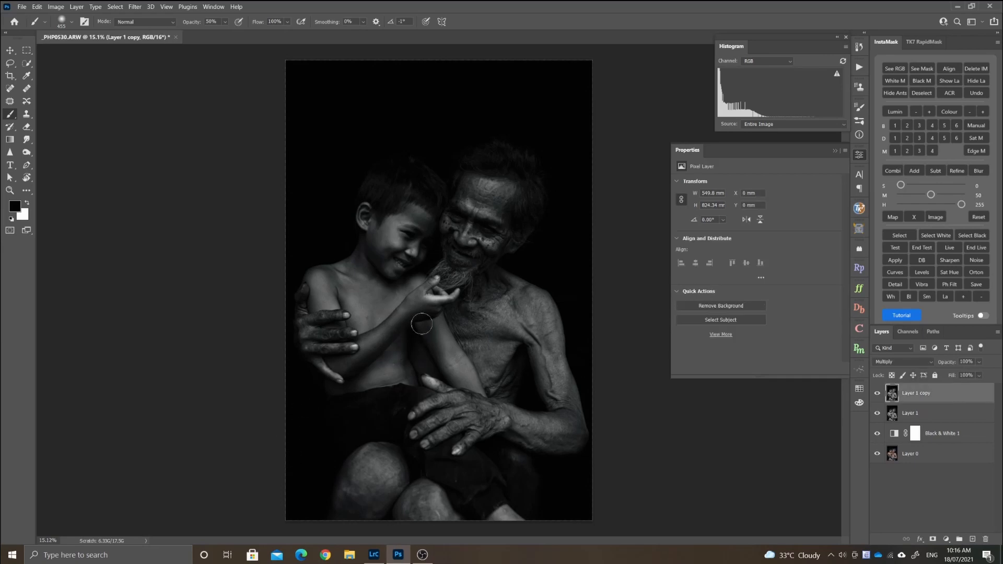
drag(429, 334, 481, 333)
click(933, 539)
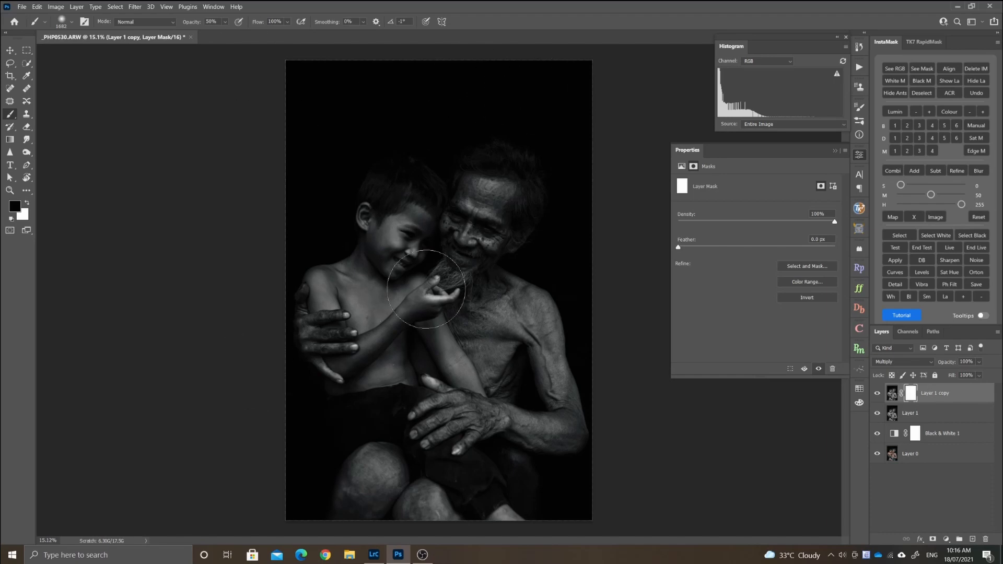
Step: Paint the Layer 1 copy mask with a large soft black brush at 35% opacity over both faces to reveal the brighter layer
key(3)
key(5)
scroll(409, 253, up, 2)
mouse_move(389, 225)
mouse_down()
mouse_move(450, 188)
mouse_move(502, 185)
mouse_up()
drag(506, 185, 437, 294)
drag(405, 346, 377, 346)
mouse_move(373, 345)
mouse_down()
mouse_move(399, 335)
mouse_move(399, 361)
mouse_move(368, 395)
mouse_up()
mouse_move(433, 329)
mouse_down()
mouse_move(447, 280)
mouse_move(409, 237)
mouse_move(377, 257)
mouse_up()
Step: Paint the Layer 1 copy mask in black at 25% brush opacity over the faces, bodies, arms and hands of both subjects
key(2)
key(5)
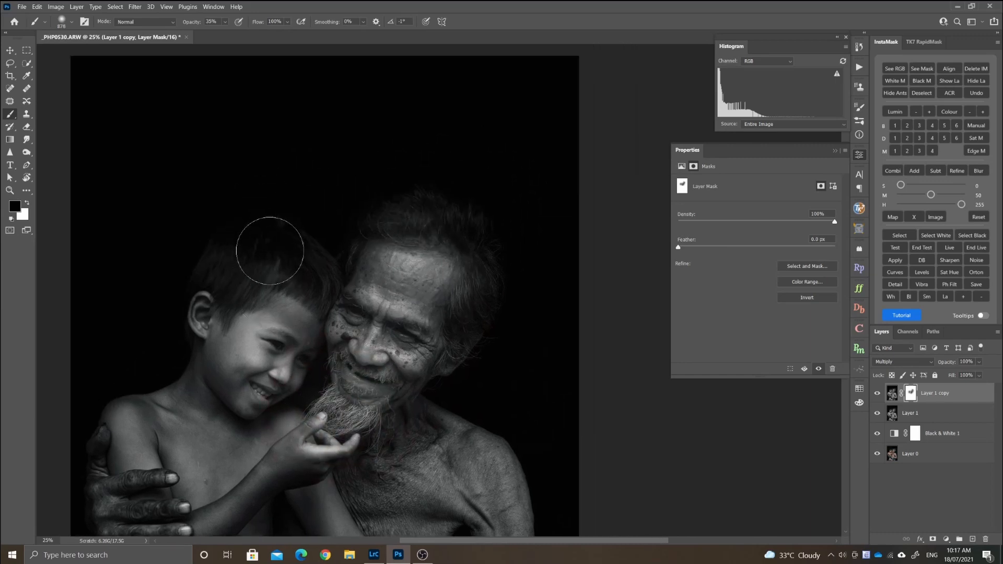
mouse_move(253, 284)
mouse_down()
mouse_move(292, 282)
mouse_move(303, 309)
mouse_move(267, 357)
mouse_move(284, 360)
mouse_move(259, 388)
mouse_up()
mouse_move(147, 426)
mouse_down()
mouse_move(264, 366)
mouse_move(281, 278)
mouse_up()
mouse_move(267, 360)
mouse_down()
mouse_move(289, 423)
mouse_move(425, 365)
mouse_up()
drag(449, 430, 340, 343)
drag(337, 413, 530, 342)
drag(500, 416, 553, 312)
mouse_move(379, 423)
mouse_down()
mouse_move(450, 302)
mouse_move(453, 525)
mouse_up()
drag(155, 204, 233, 138)
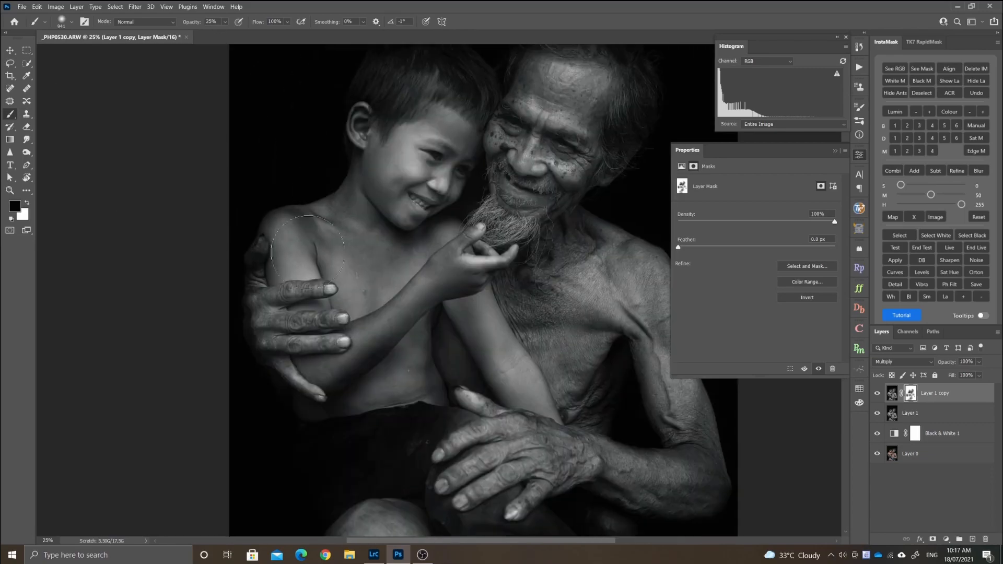
drag(303, 256, 386, 230)
drag(386, 209, 348, 273)
drag(334, 193, 400, 260)
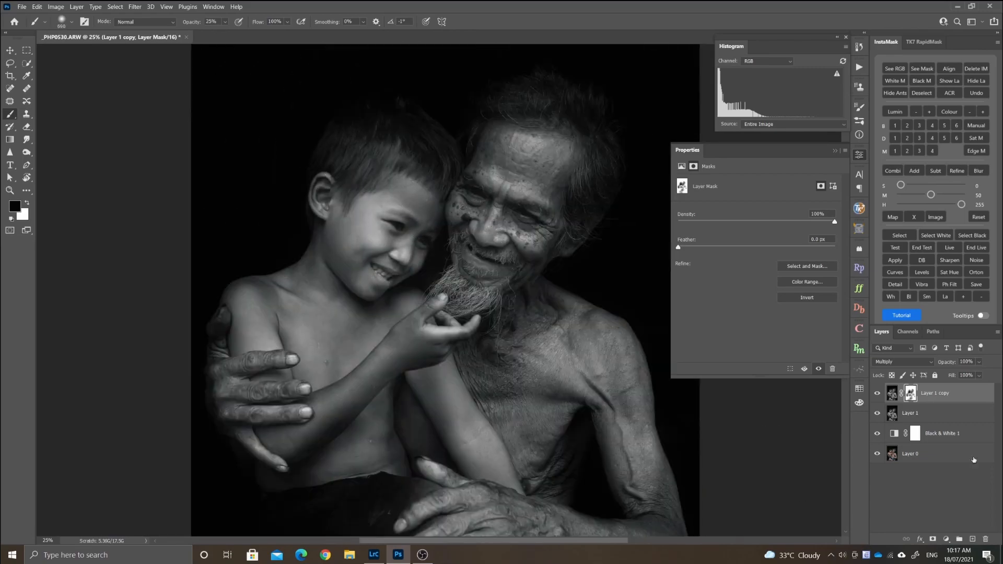
key(ctrl+0)
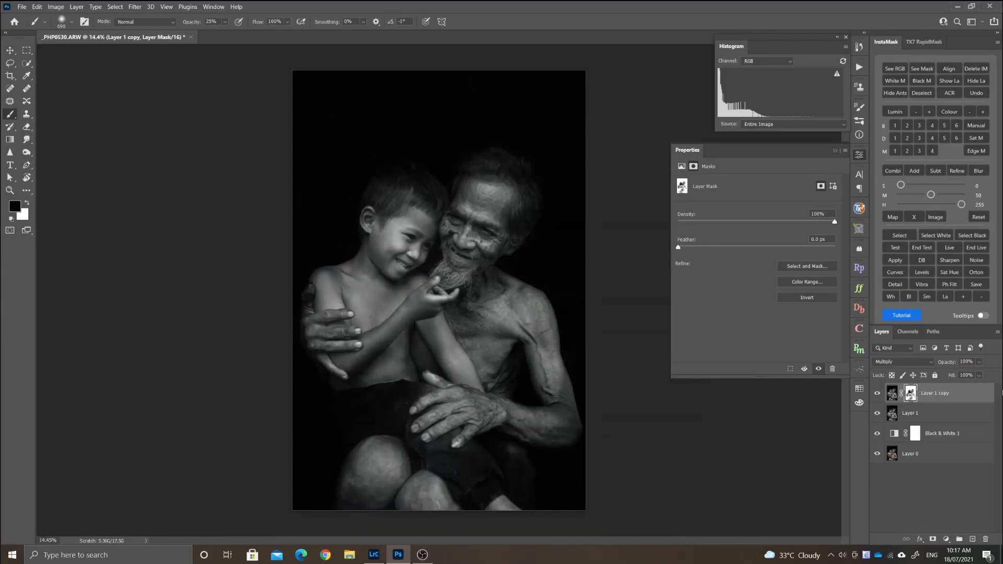
Step: Lower the Layer 1 copy's opacity to 77% and merge it with Layer 1
click(978, 362)
drag(993, 376, 978, 373)
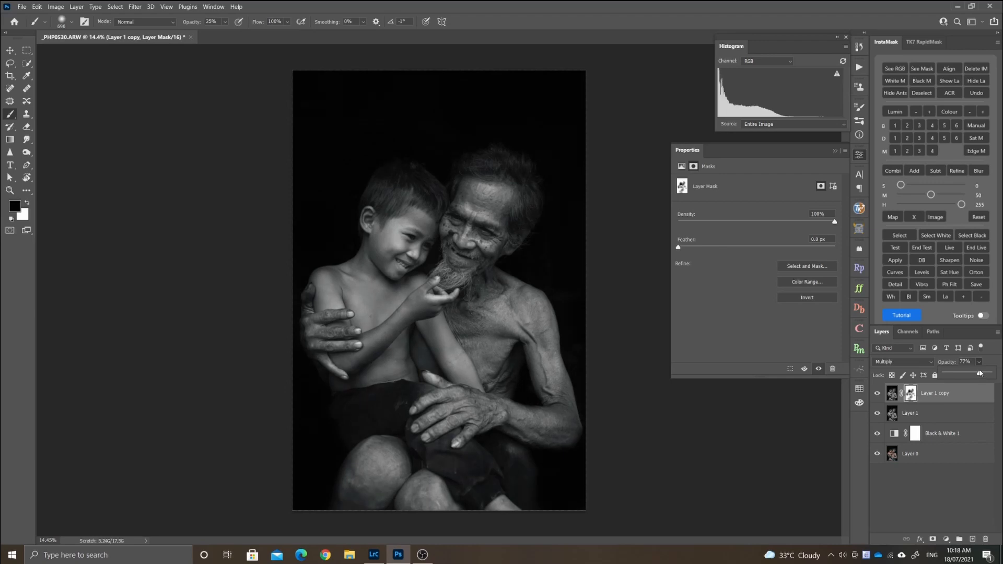
shift+click(941, 413)
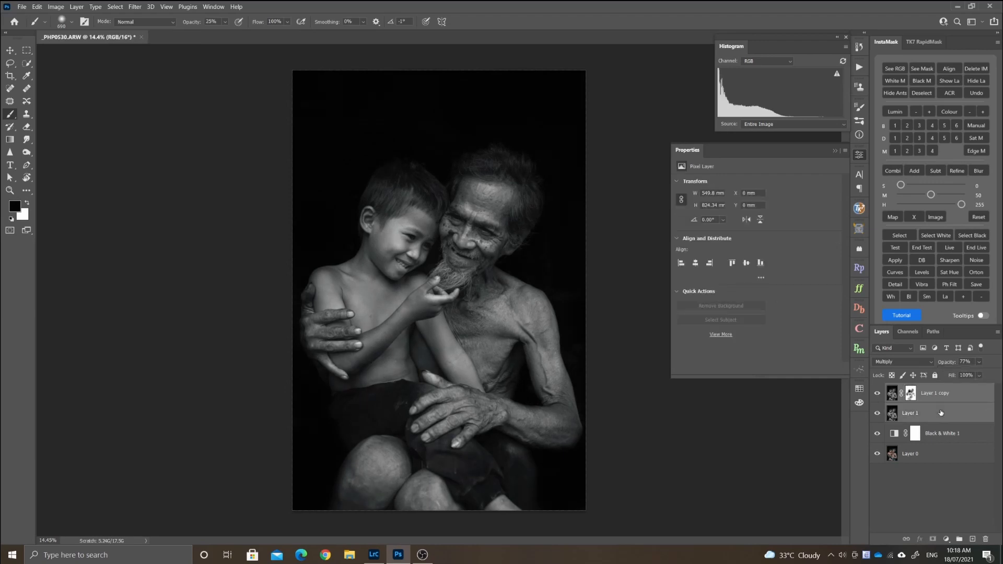
key(ctrl+e)
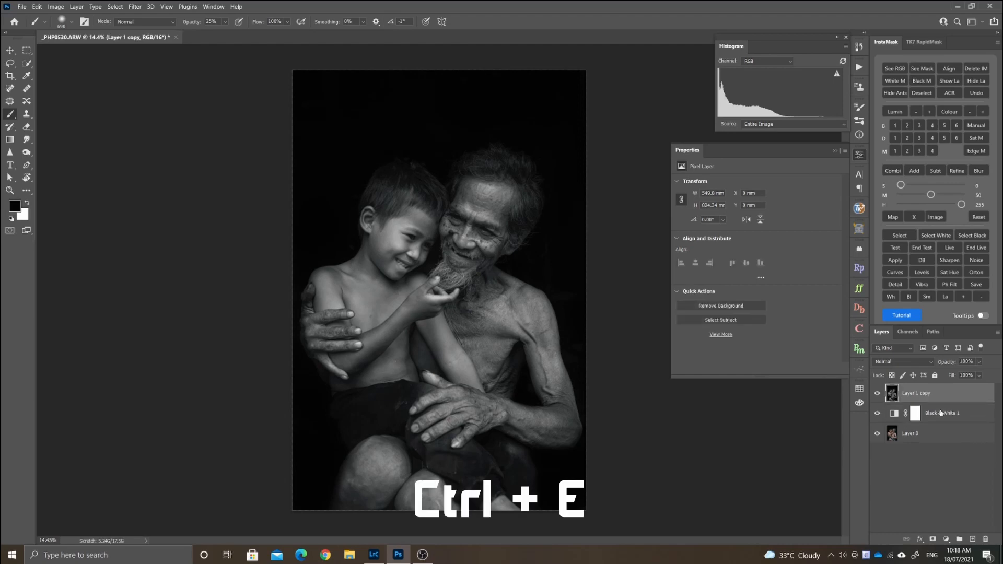
Step: Add a new empty layer above the merged portrait and shrink the brush for detail work around the boy's raised hand
click(947, 541)
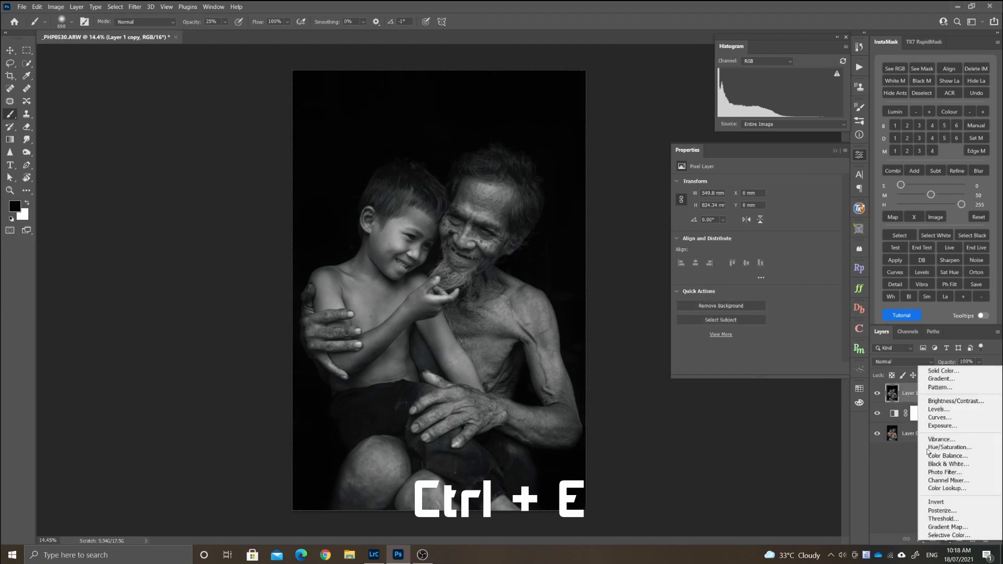
click(894, 496)
scroll(408, 260, up, 3)
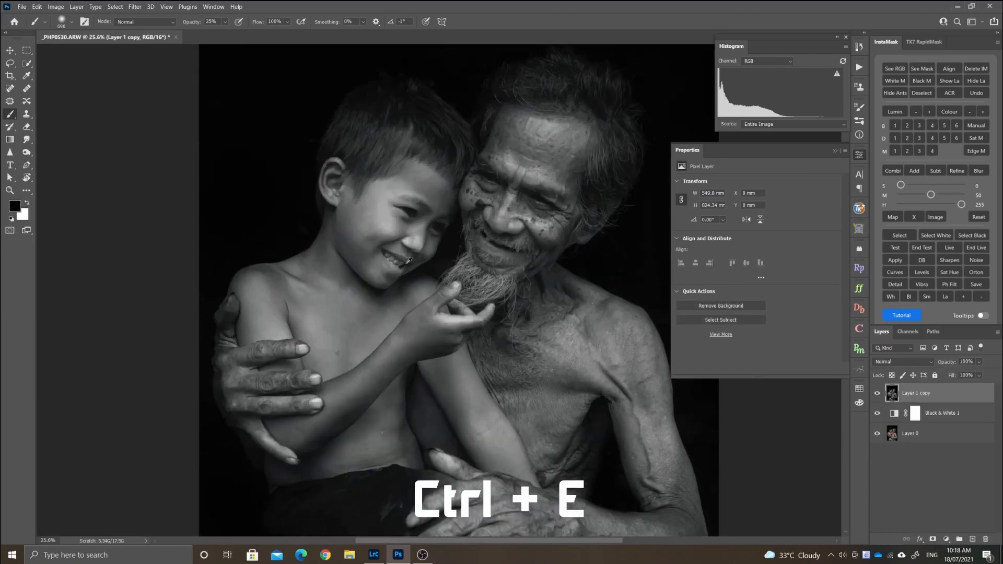
scroll(408, 260, up, 2)
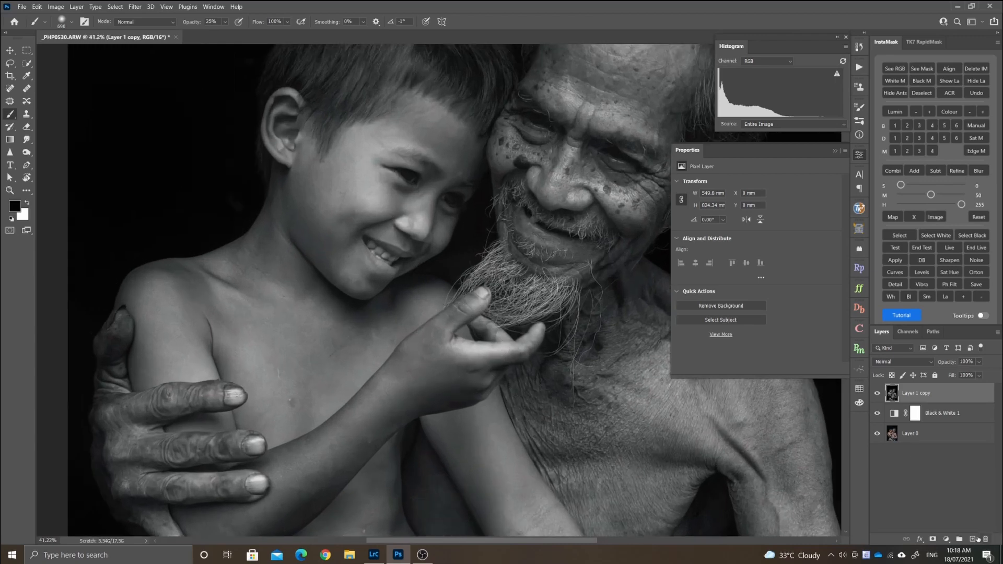
click(972, 538)
drag(502, 314, 451, 325)
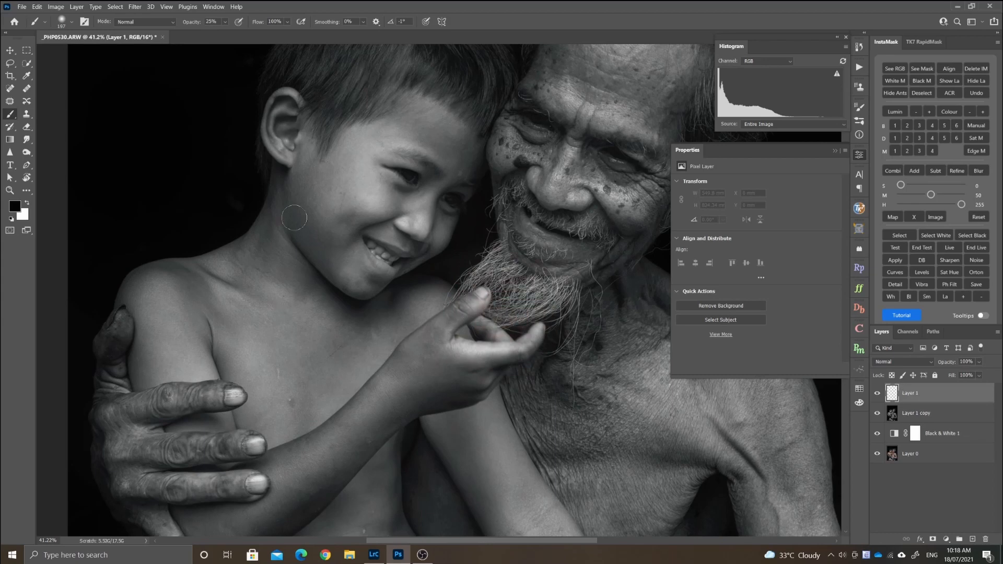
drag(466, 368, 398, 322)
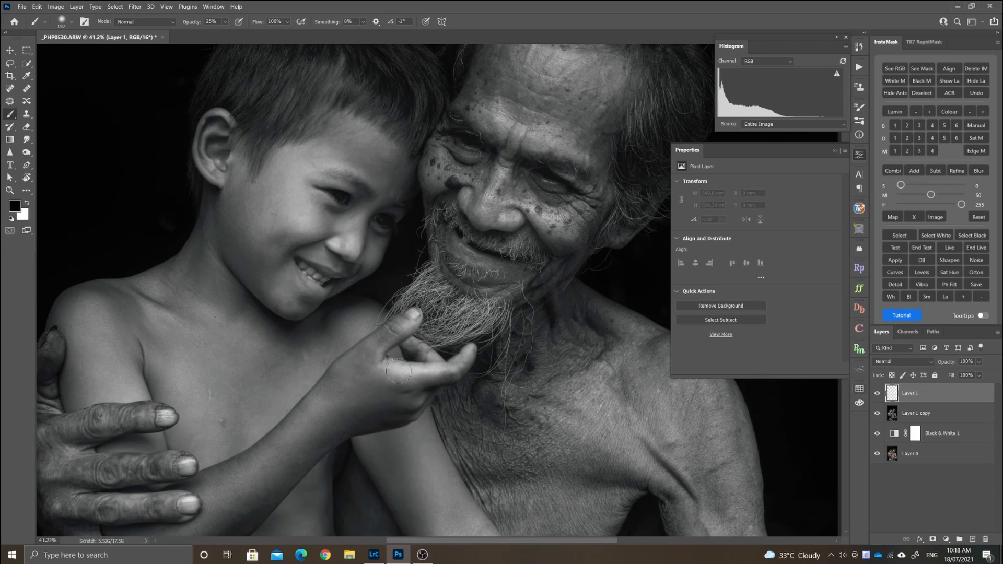
drag(399, 373, 454, 368)
key(ctrl+z)
key(ctrl+z)
Step: Paint black at 10% brush opacity over the boy's raised hand on the new layer to darken it
key(1)
mouse_move(401, 367)
mouse_down()
mouse_move(412, 348)
mouse_move(465, 358)
mouse_move(402, 377)
mouse_move(364, 369)
mouse_move(416, 369)
mouse_up()
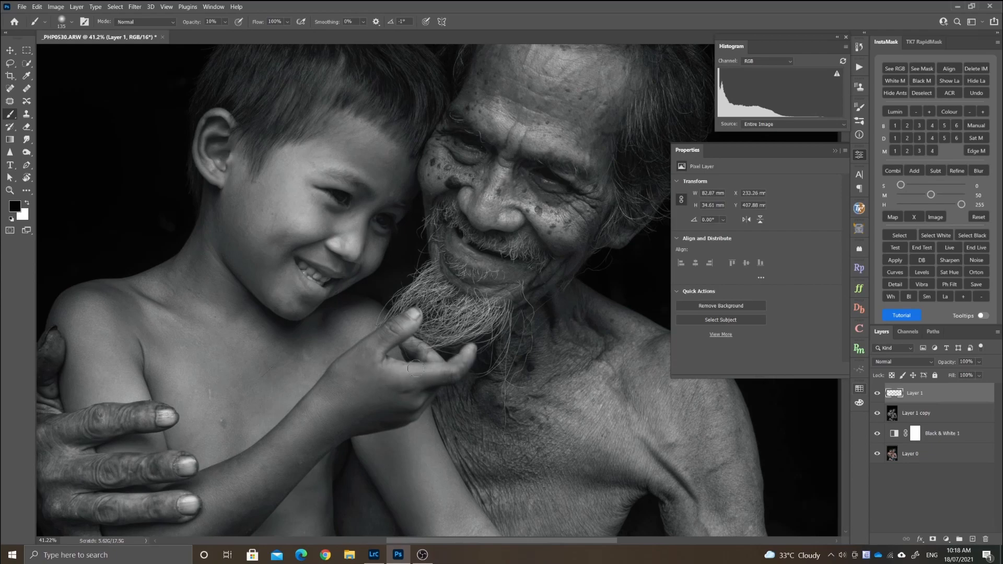
key(ctrl+0)
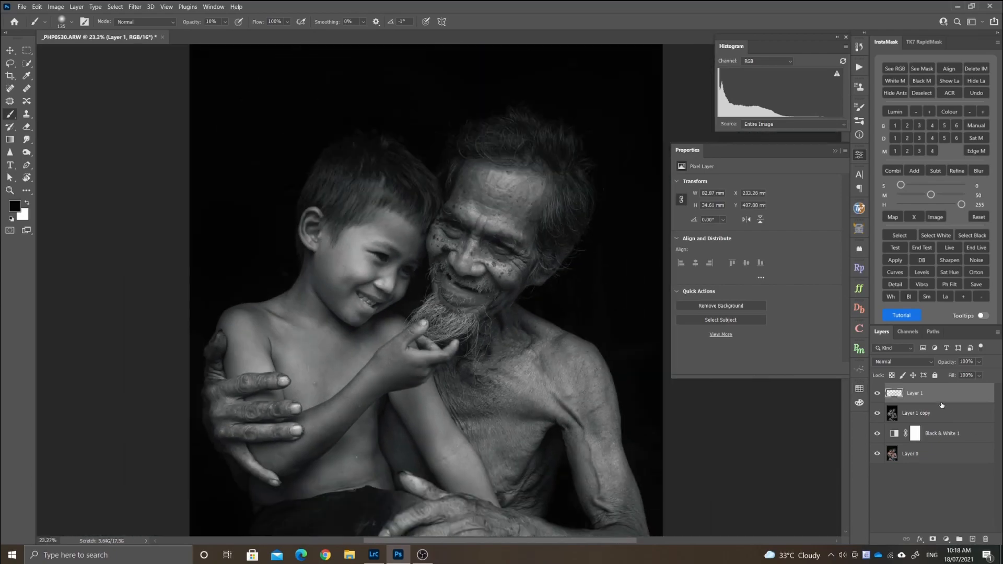
scroll(526, 354, down, 1)
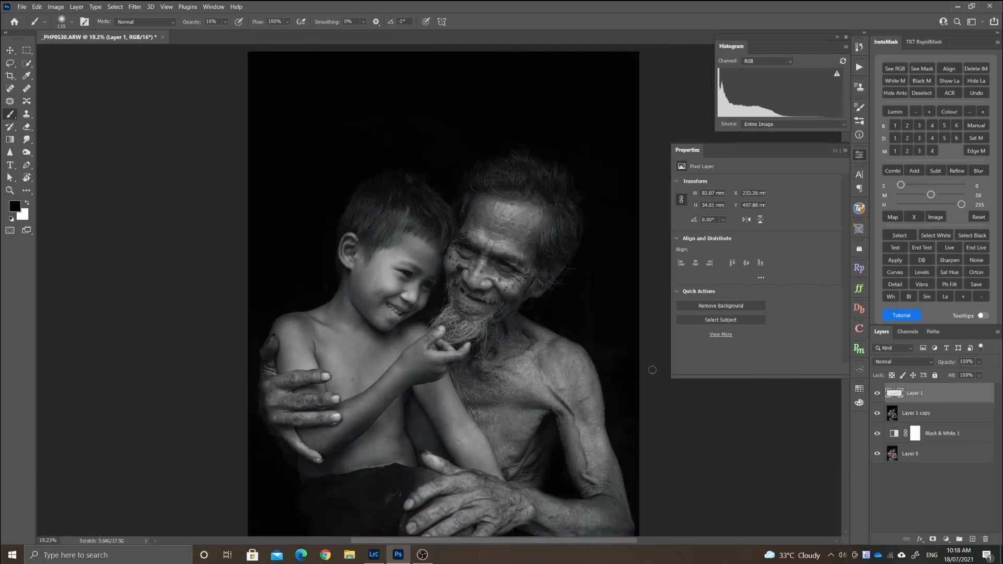
Step: Merge the painted Layer 1 with the Layer 1 copy below it
shift+click(922, 413)
key(ctrl+e)
scroll(522, 354, down, 2)
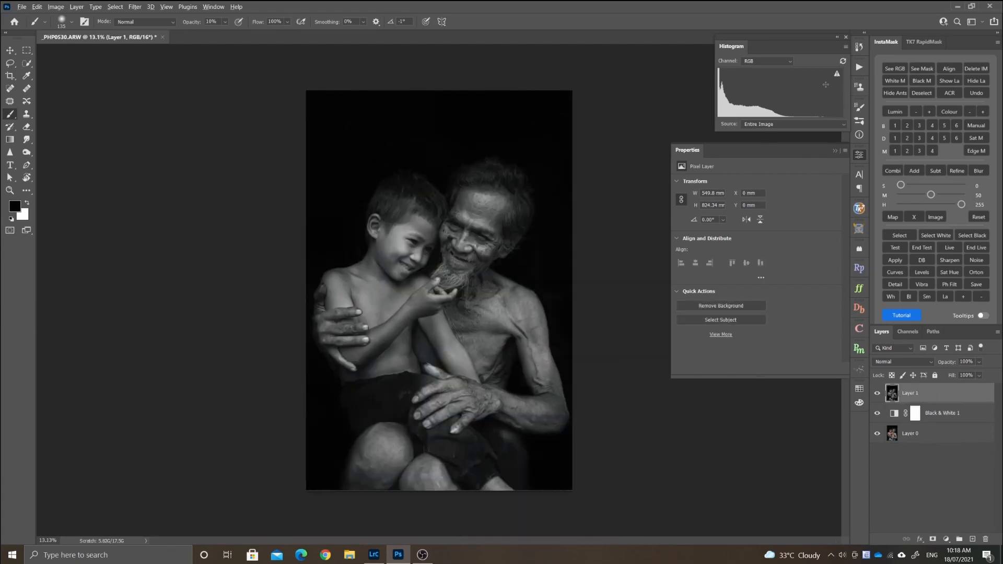
Step: Add a Levels adjustment layer above Layer 1 and set its white input level to 188
scroll(439, 314, up, 2)
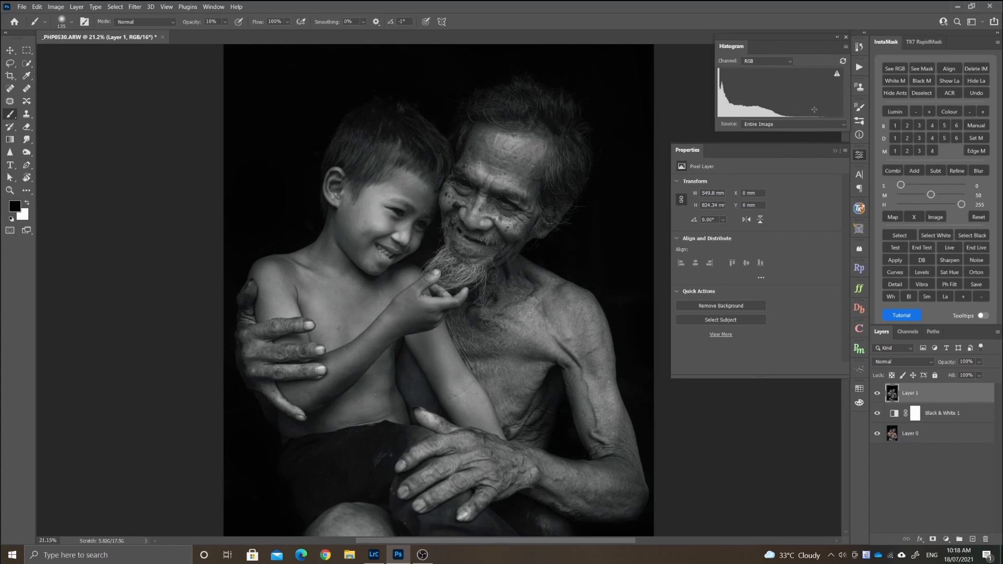
click(948, 539)
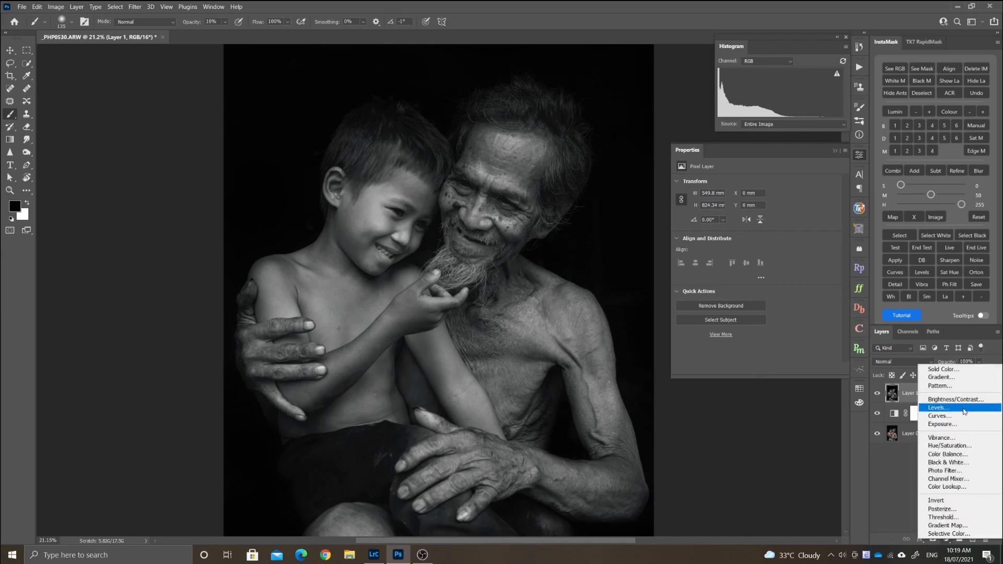
click(964, 411)
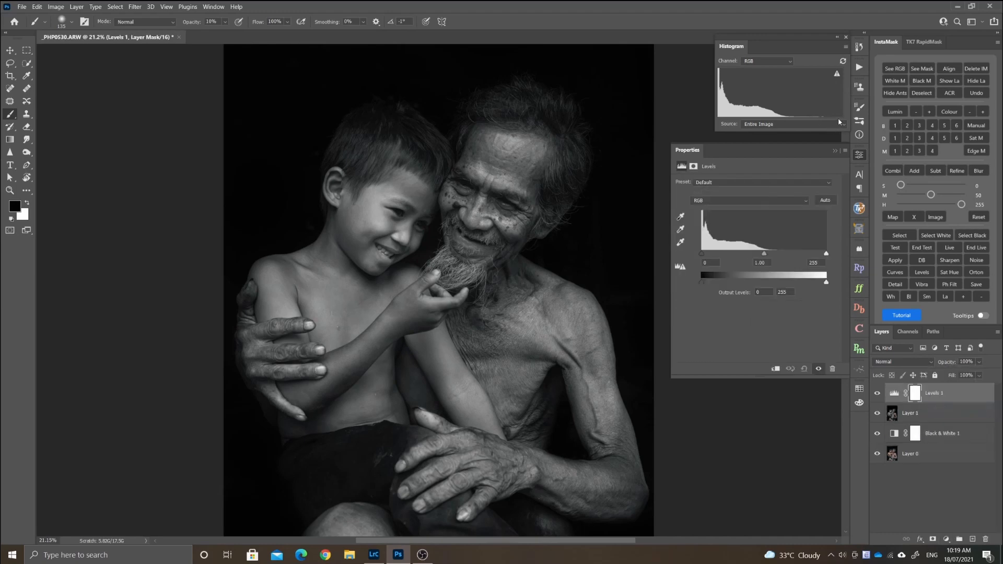
drag(822, 254, 793, 254)
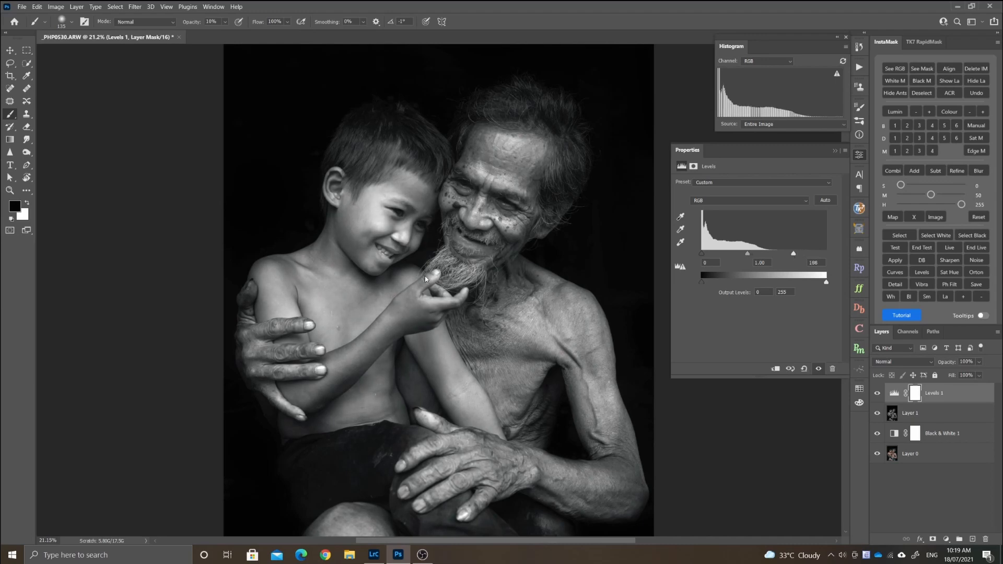
scroll(290, 265, down, 5)
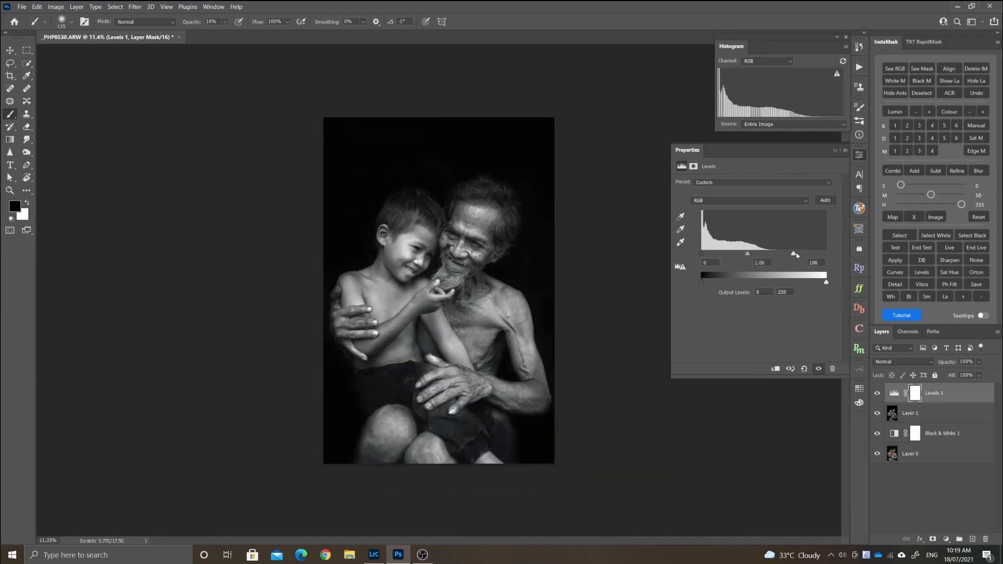
Step: Merge the Levels 1 adjustment with Layer 1 into a single pixel layer
click(961, 411)
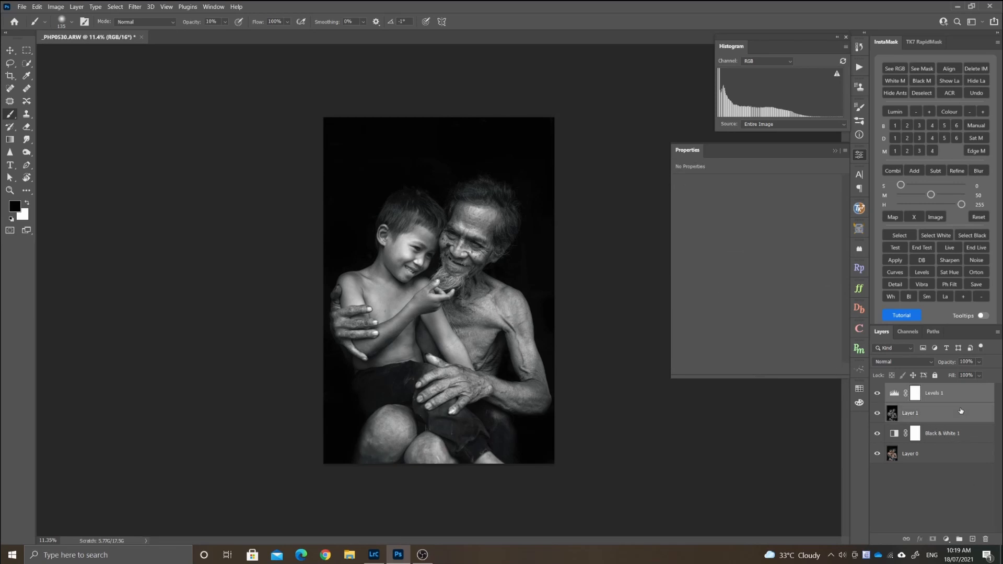
key(ctrl+e)
scroll(459, 269, up, 3)
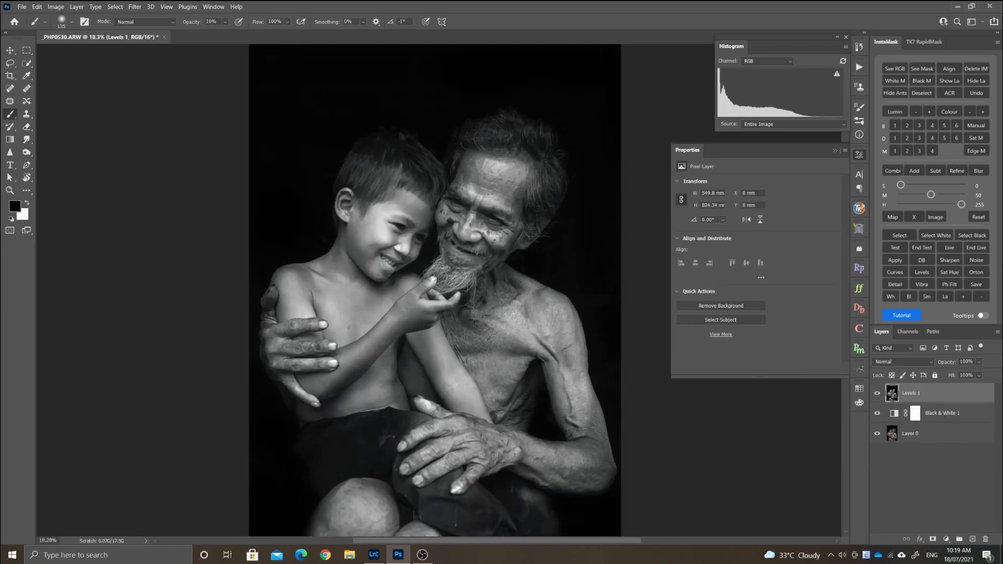
Step: Duplicate the merged Levels 1 layer, set the copy to Multiply and add a white layer mask to it
scroll(459, 269, down, 2)
scroll(423, 287, up, 2)
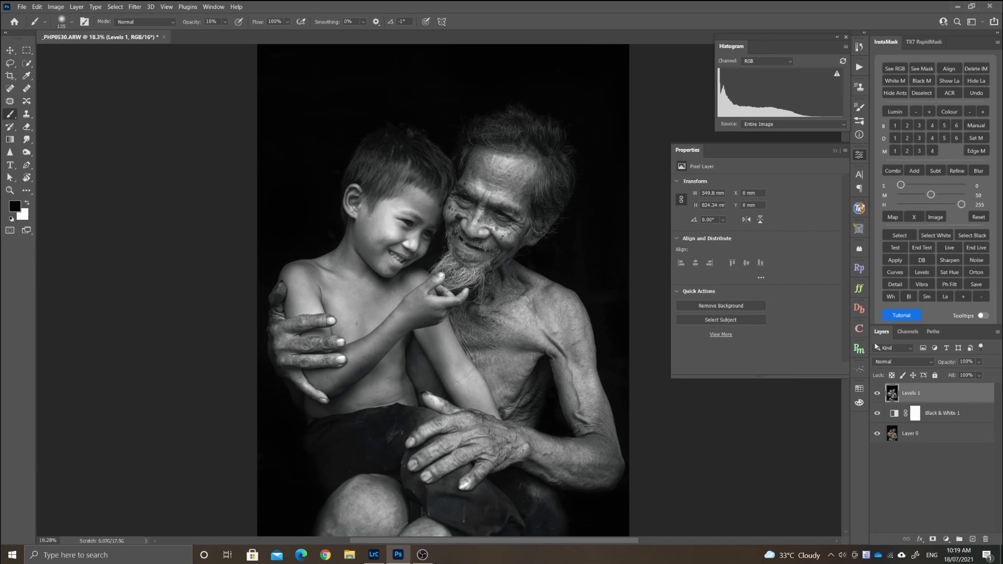
key(ctrl+j)
click(906, 364)
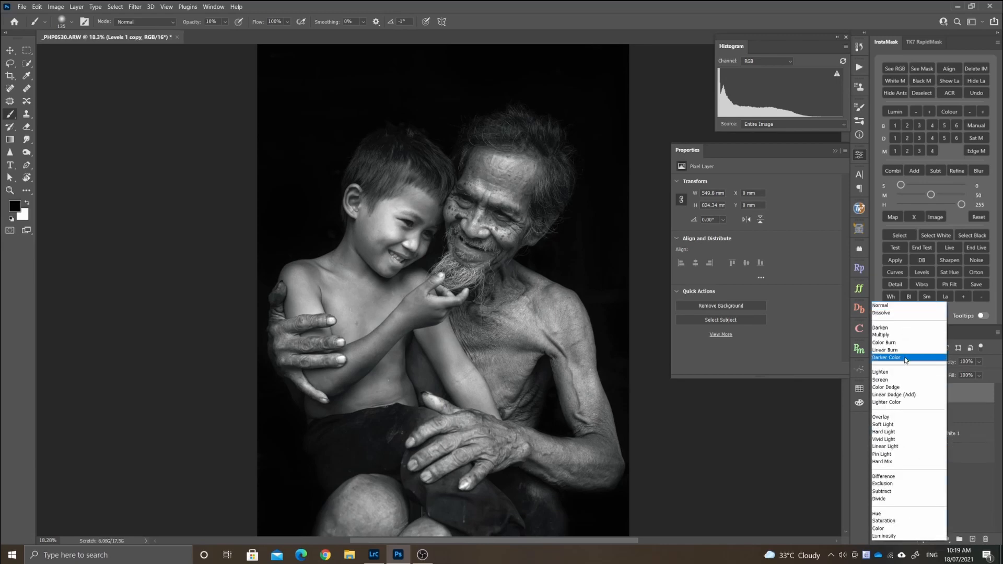
click(892, 335)
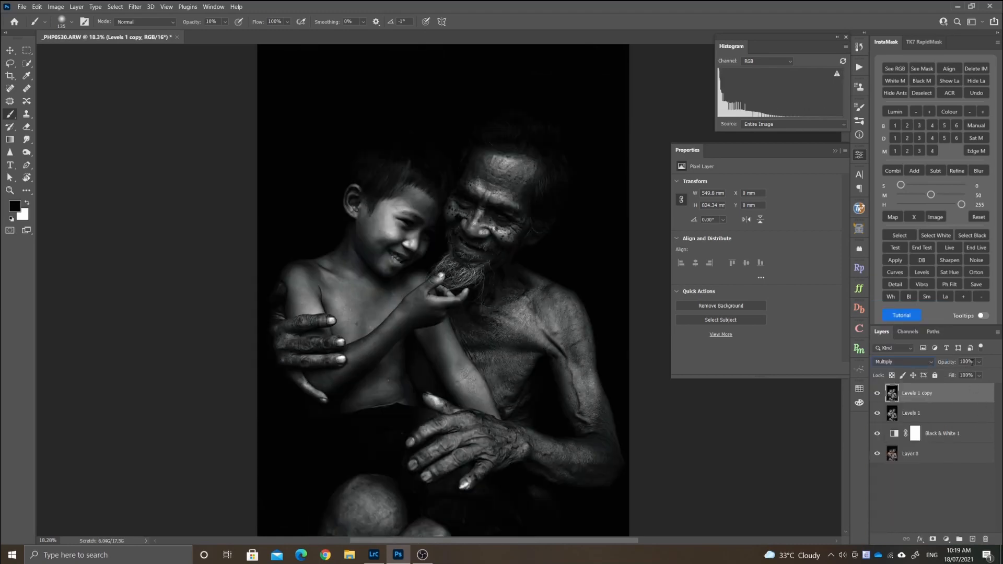
click(933, 539)
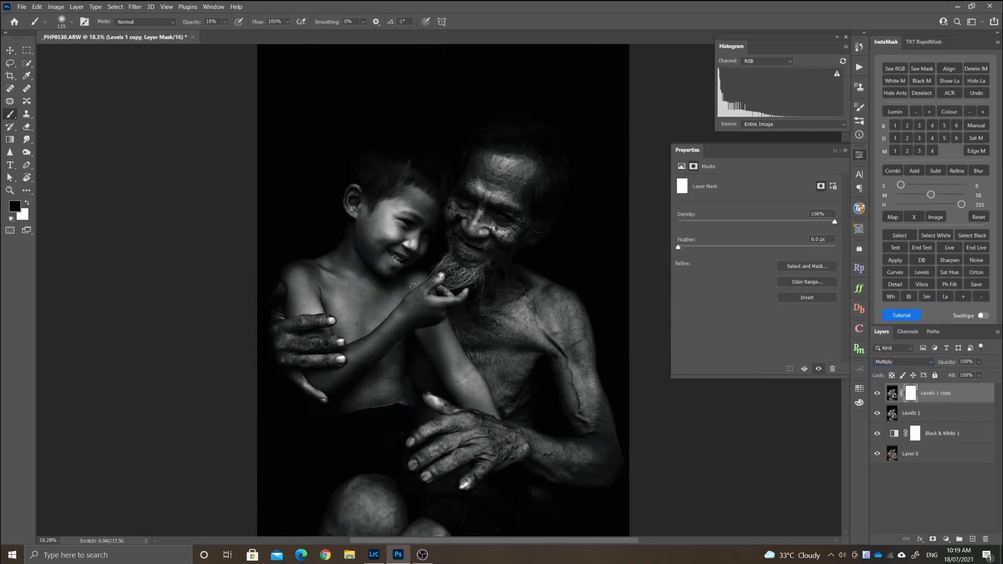
Step: Set the brush opacity to 25% and paint black on the Levels 1 copy mask over both faces, the boy's body and the old man's hair
drag(348, 270, 405, 270)
scroll(439, 236, up, 6)
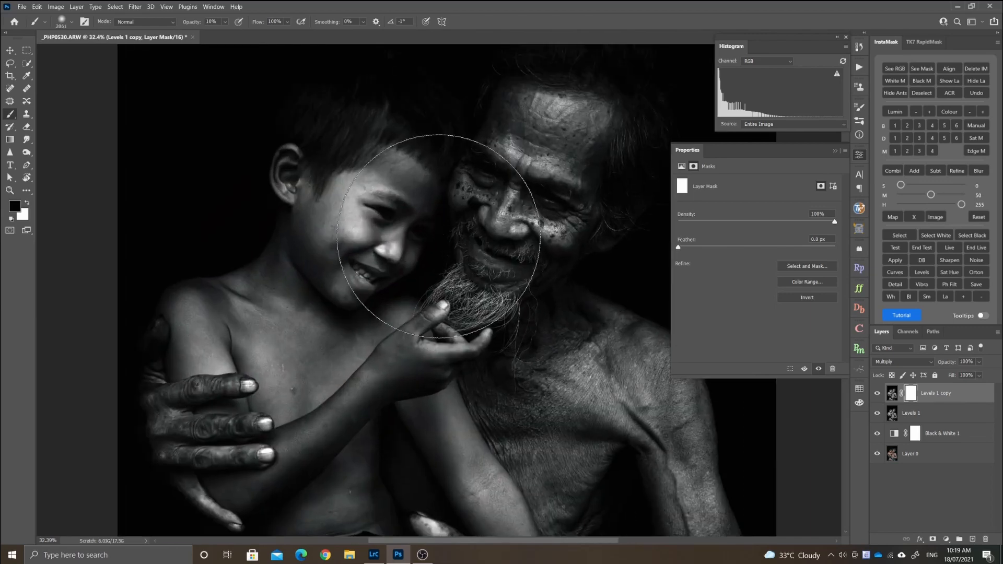
scroll(438, 236, up, 2)
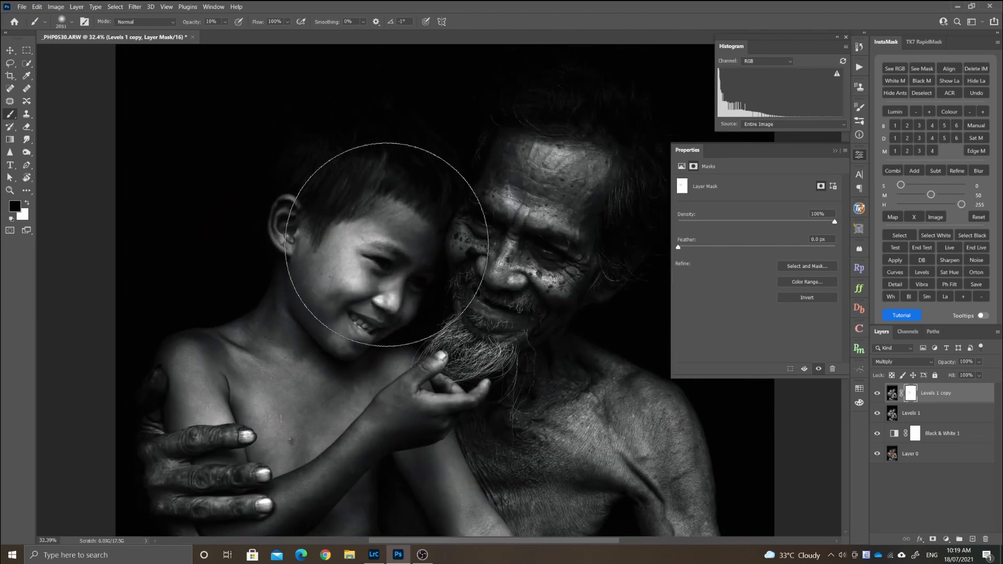
key(Return)
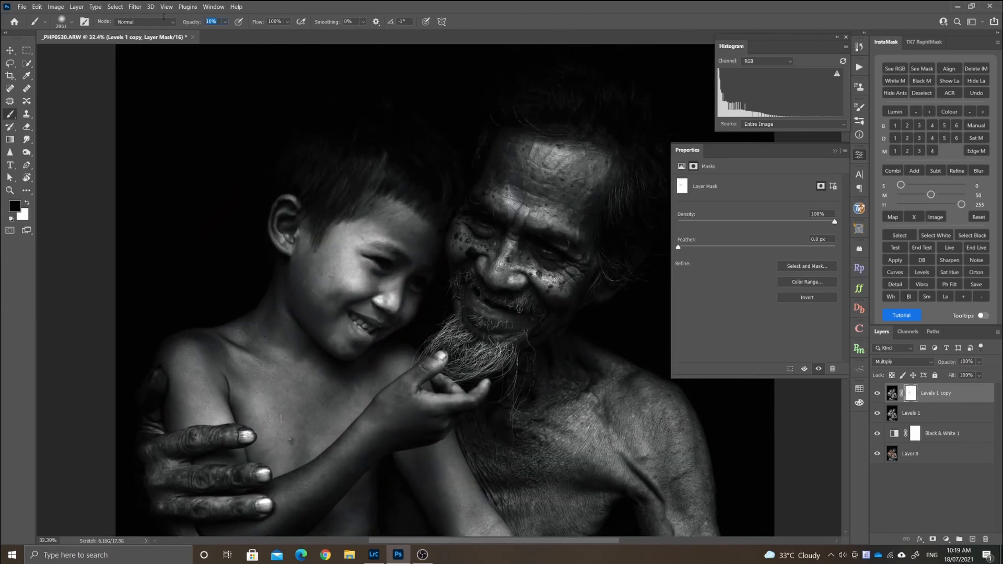
key(2)
key(5)
drag(314, 355, 318, 387)
drag(282, 434, 237, 392)
mouse_move(470, 366)
mouse_down()
mouse_move(460, 288)
mouse_move(527, 324)
mouse_up()
mouse_move(459, 88)
mouse_down()
mouse_move(429, 271)
mouse_move(496, 303)
mouse_up()
drag(334, 266, 303, 246)
key(x)
key(x)
drag(222, 261, 207, 293)
drag(334, 339, 289, 340)
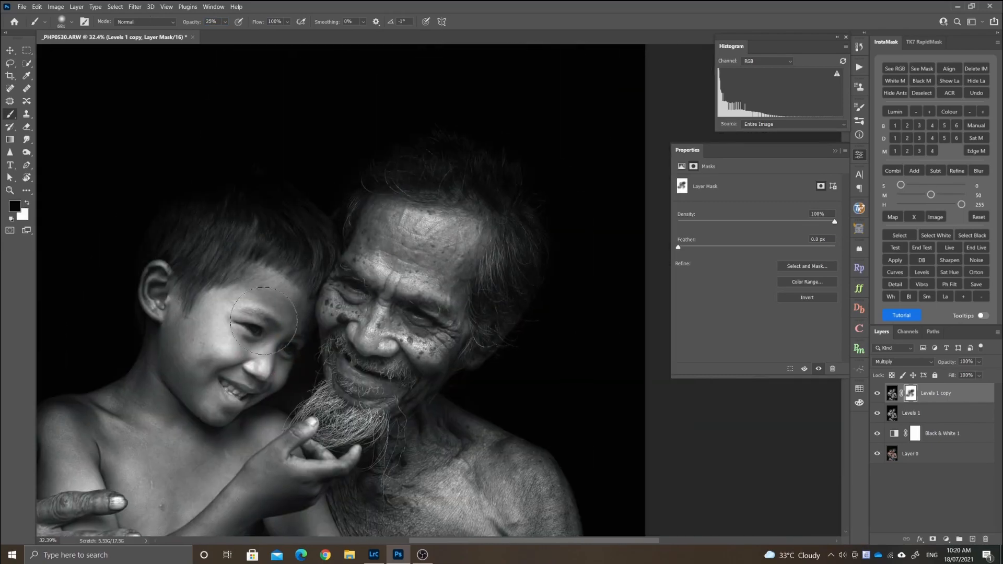
Step: Continue painting black at 25% opacity on the Levels 1 copy mask over the chest, arms, hands and knees
mouse_move(489, 480)
mouse_down()
mouse_move(396, 377)
mouse_move(470, 169)
mouse_up()
drag(345, 313, 361, 407)
mouse_move(156, 525)
mouse_down()
mouse_move(262, 441)
mouse_move(397, 481)
mouse_up()
drag(403, 477, 303, 399)
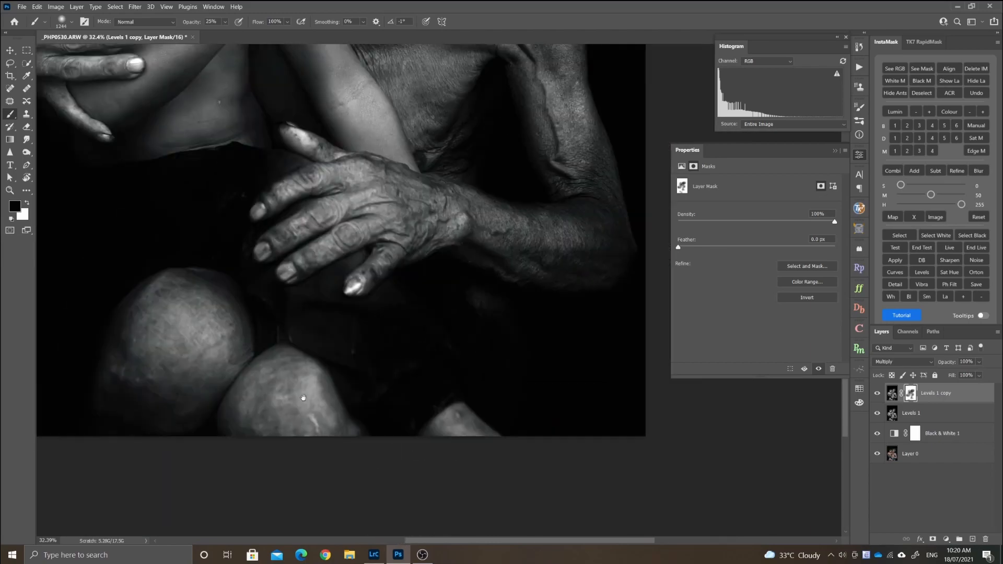
drag(308, 209, 313, 418)
scroll(324, 312, down, 5)
scroll(324, 311, down, 3)
Step: Merge the masked Levels 1 copy with the Levels 1 layer below it
scroll(462, 228, up, 7)
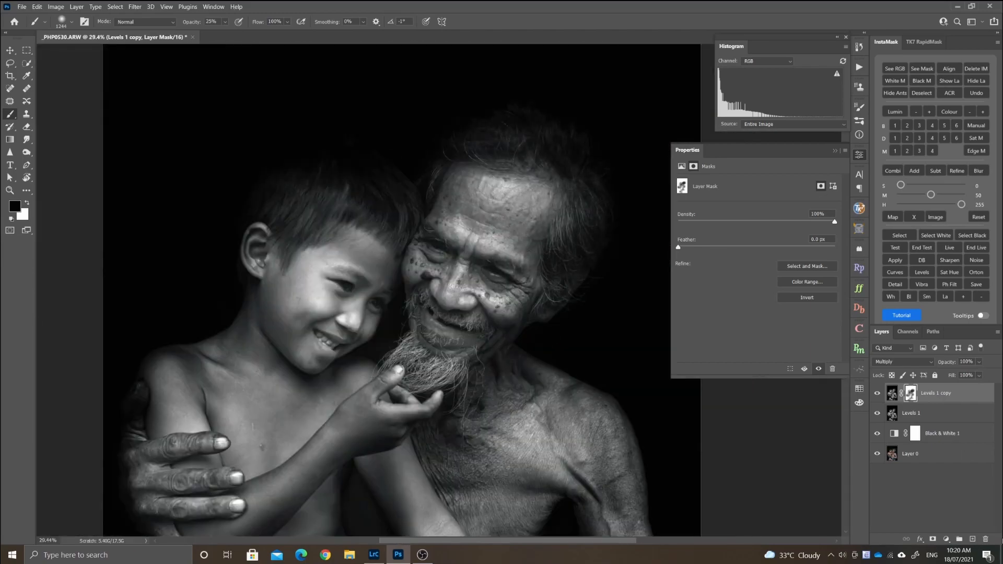
shift+click(919, 413)
key(ctrl+e)
Step: Examine the boy's and old man's eyes and faces up close and in the wider view
scroll(428, 226, up, 10)
drag(389, 301, 421, 347)
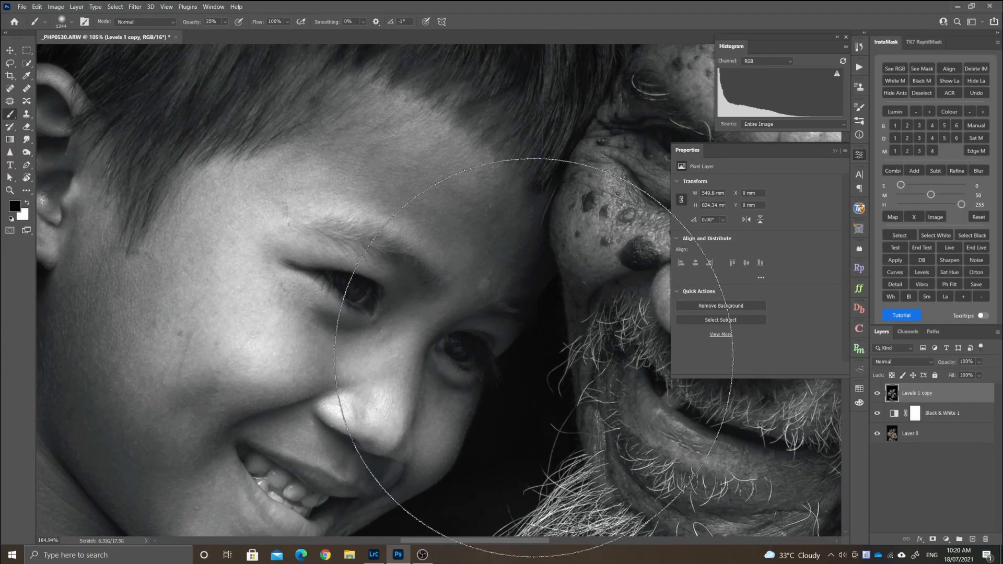
scroll(519, 337, down, 4)
drag(505, 335, 318, 327)
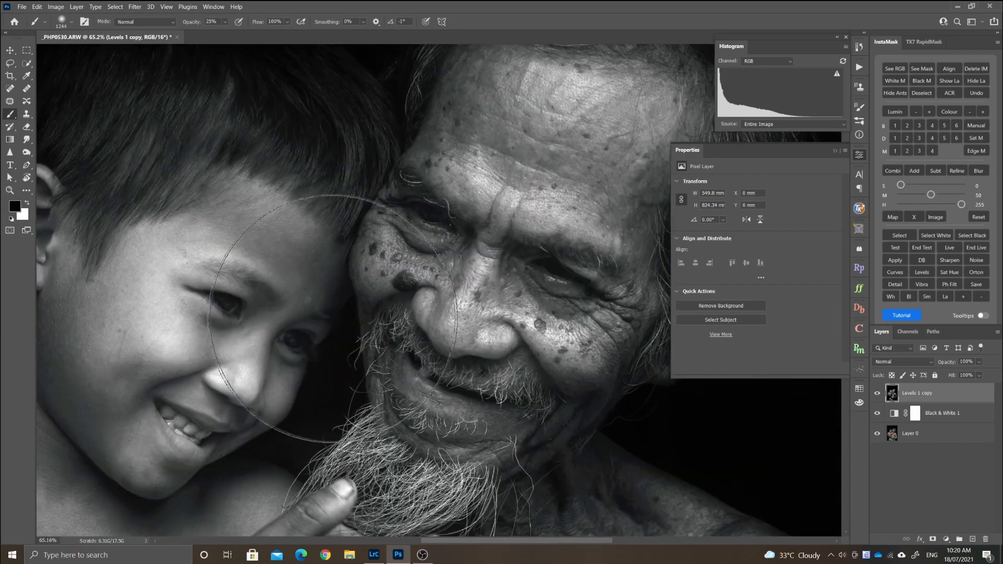
mouse_move(253, 345)
mouse_down()
mouse_move(478, 324)
mouse_move(255, 311)
mouse_up()
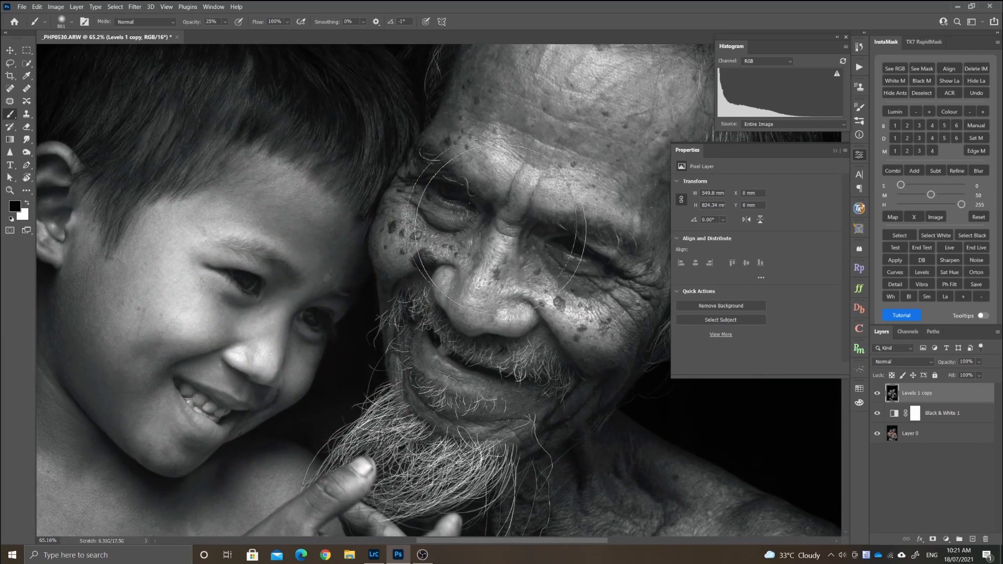
scroll(478, 226, down, 4)
scroll(370, 255, up, 4)
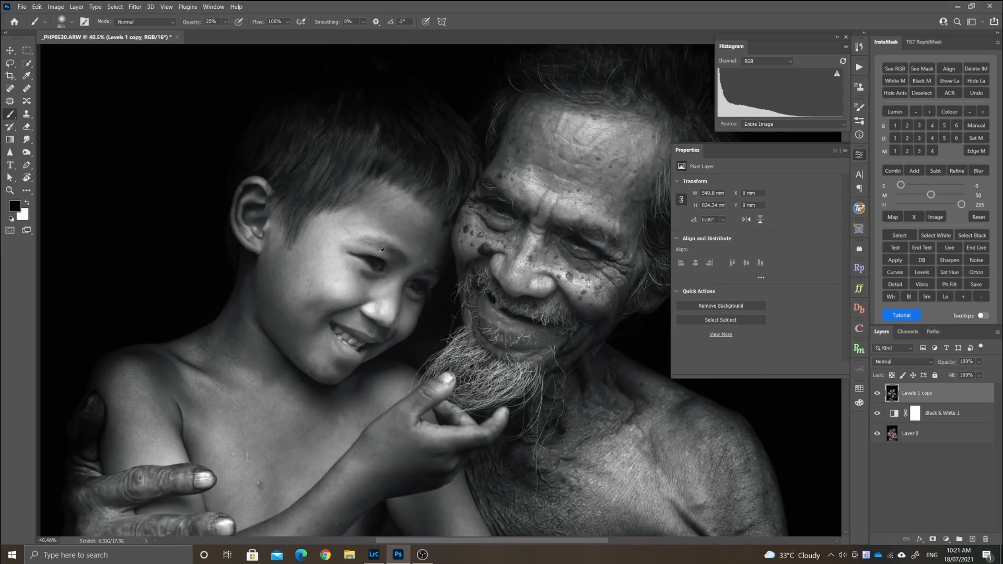
scroll(393, 255, up, 4)
drag(427, 272, 225, 278)
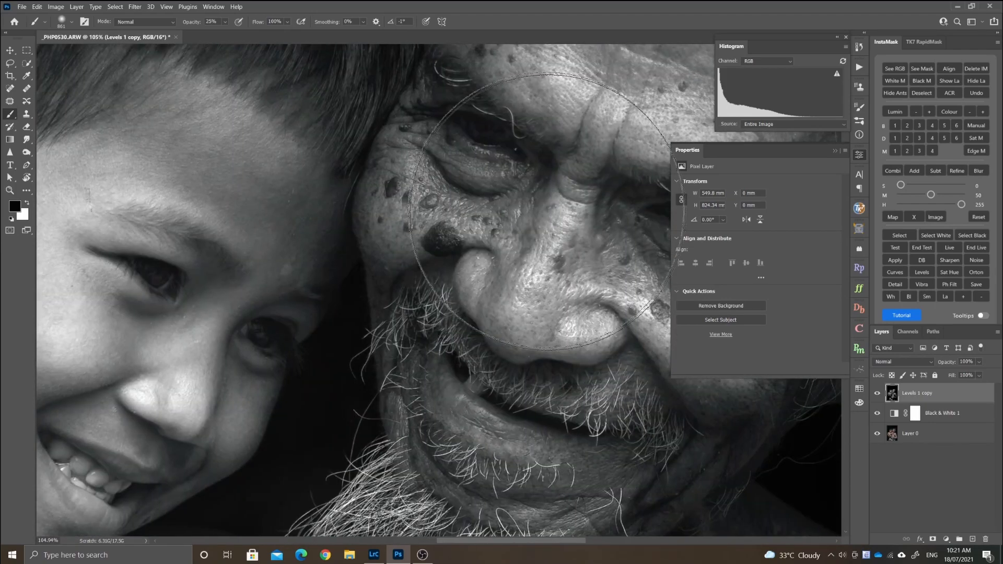
scroll(506, 183, down, 4)
scroll(506, 183, down, 4)
scroll(425, 365, up, 2)
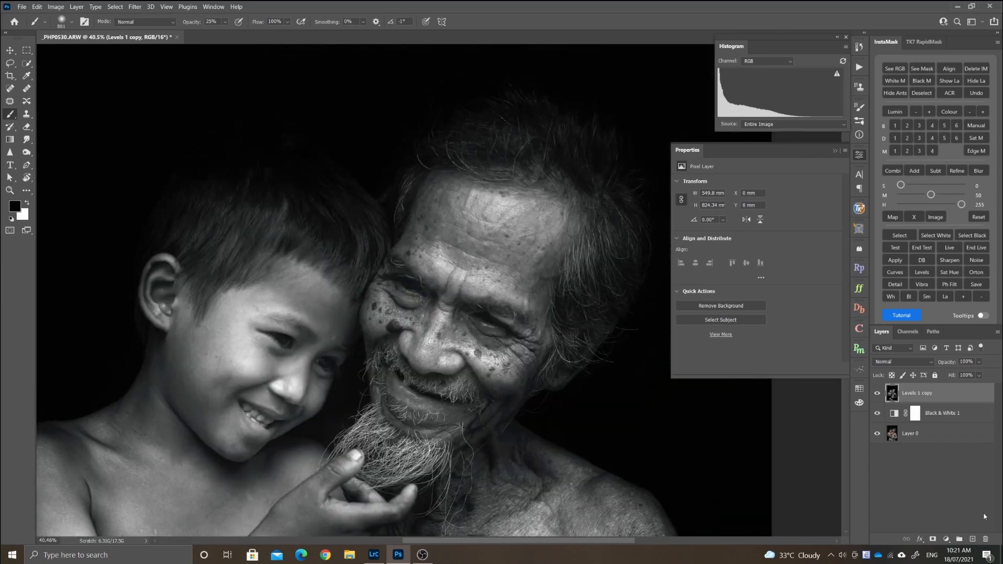
Step: Add a new layer above Levels 1 copy and dab a soft white spot on the pupil of the boy's eye farther from the old man
click(972, 539)
alt+right_click(475, 356)
drag(476, 356, 328, 353)
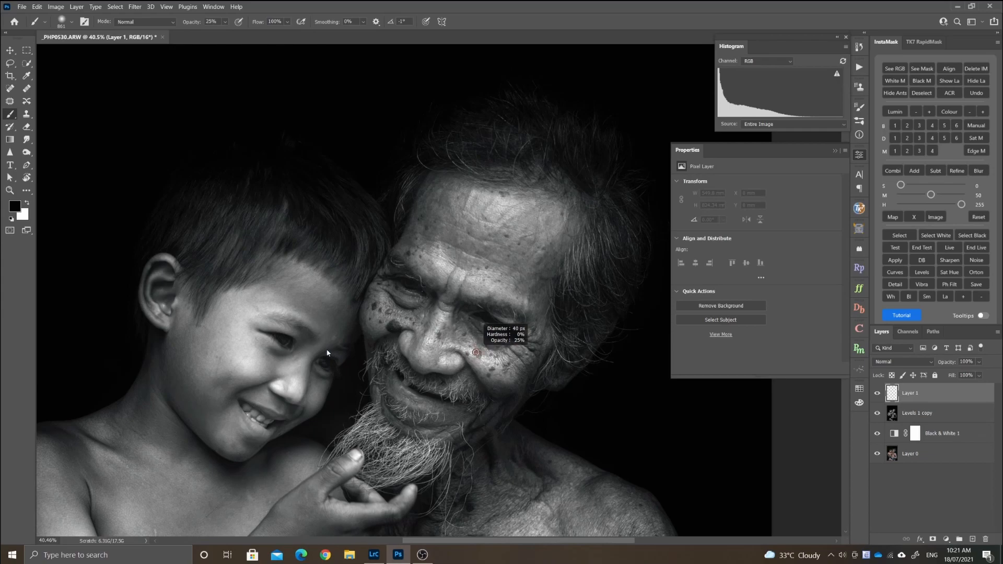
scroll(327, 353, up, 10)
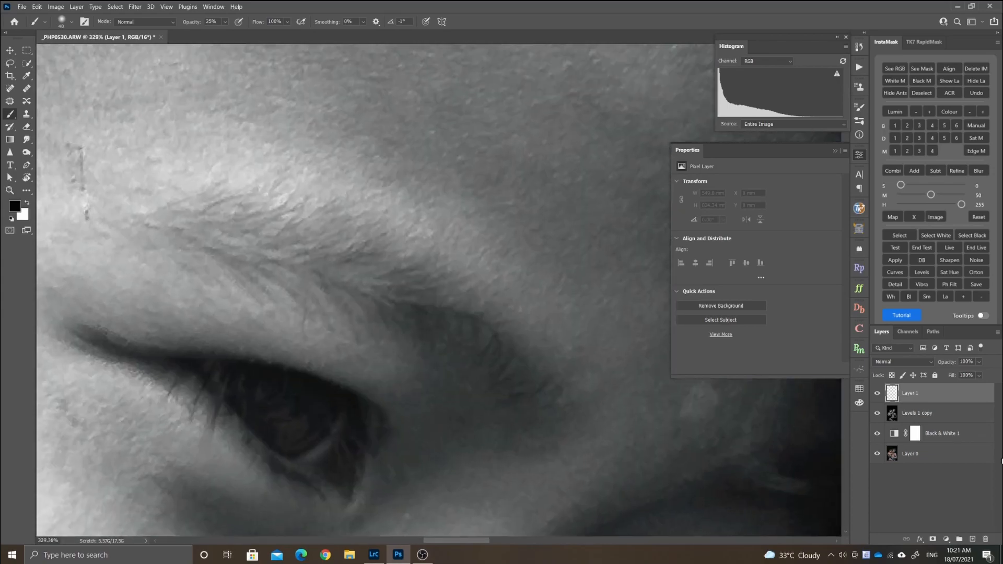
key(x)
mouse_move(300, 405)
mouse_down()
mouse_move(363, 354)
mouse_move(333, 363)
mouse_up()
alt+right_click(364, 355)
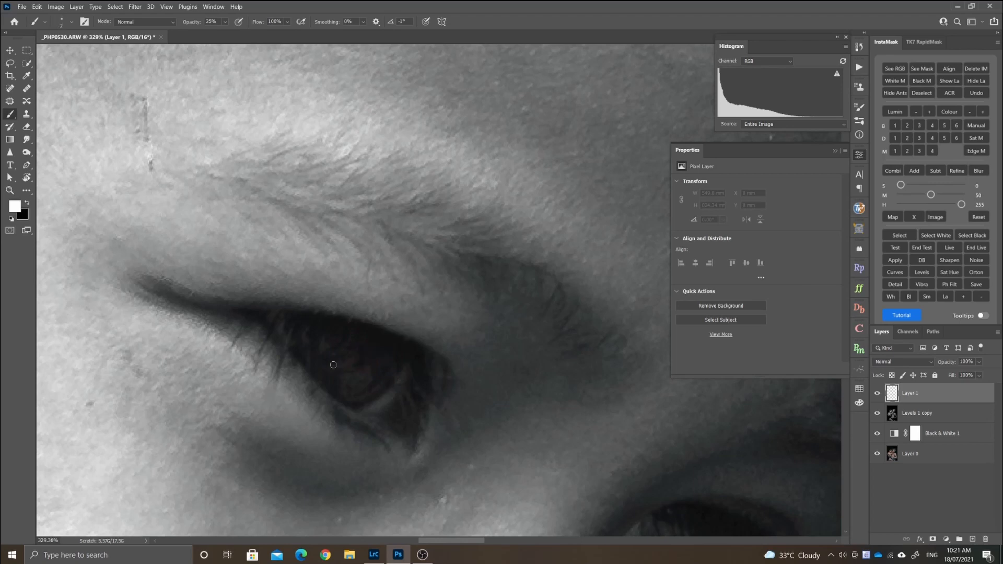
drag(206, 289, 185, 232)
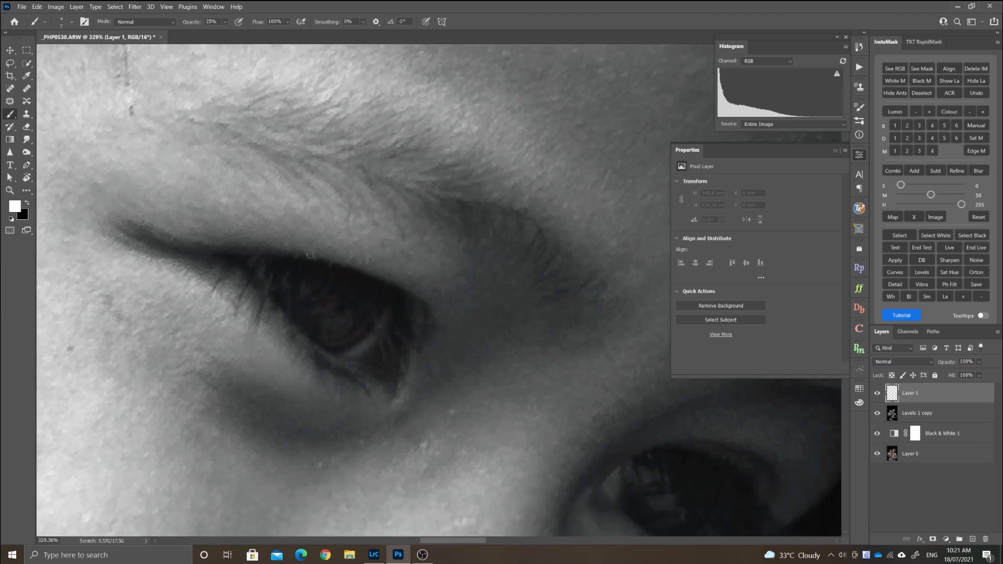
mouse_move(335, 332)
mouse_down()
mouse_move(366, 329)
mouse_move(347, 315)
mouse_move(355, 318)
mouse_move(309, 315)
mouse_move(339, 263)
mouse_up()
click(351, 318)
Step: Paint thin white strokes radiating around the pupil of the boy's eye farther from the old man
key(alt)
drag(336, 299, 316, 271)
drag(326, 294, 310, 274)
mouse_move(323, 299)
mouse_down()
mouse_move(306, 279)
mouse_move(283, 280)
mouse_up()
drag(313, 311, 271, 291)
drag(314, 316, 277, 299)
mouse_move(313, 322)
mouse_down()
mouse_move(289, 312)
mouse_move(300, 327)
mouse_up()
mouse_move(329, 337)
mouse_down()
mouse_move(312, 334)
mouse_move(318, 345)
mouse_up()
drag(347, 348, 324, 351)
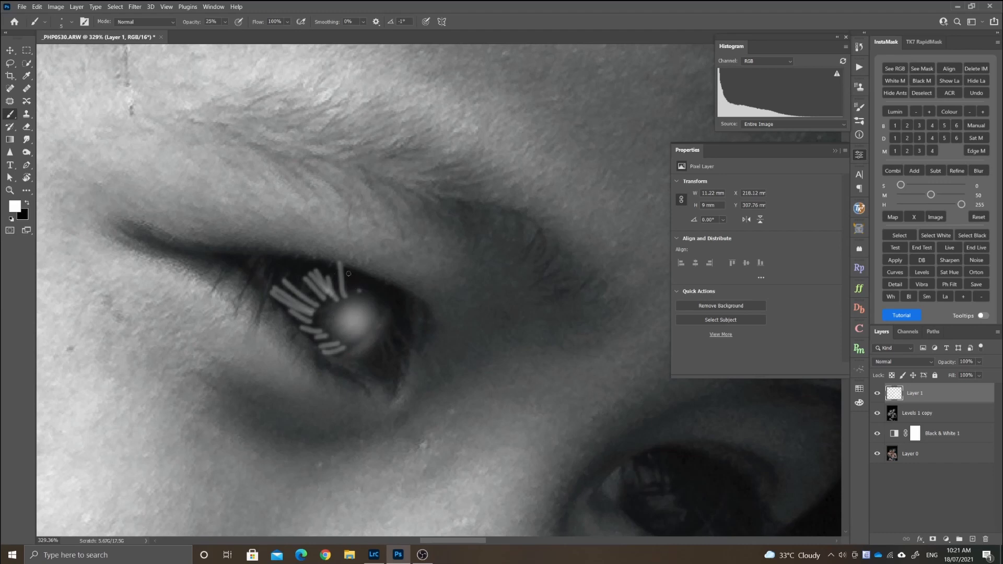
drag(348, 274, 354, 291)
drag(360, 275, 378, 295)
mouse_move(315, 297)
mouse_down()
mouse_move(275, 257)
mouse_move(250, 255)
mouse_move(244, 267)
mouse_up()
drag(281, 293, 243, 271)
mouse_move(318, 328)
mouse_down()
mouse_move(297, 315)
mouse_move(315, 316)
mouse_move(291, 285)
mouse_move(296, 276)
mouse_move(309, 266)
mouse_move(347, 262)
mouse_up()
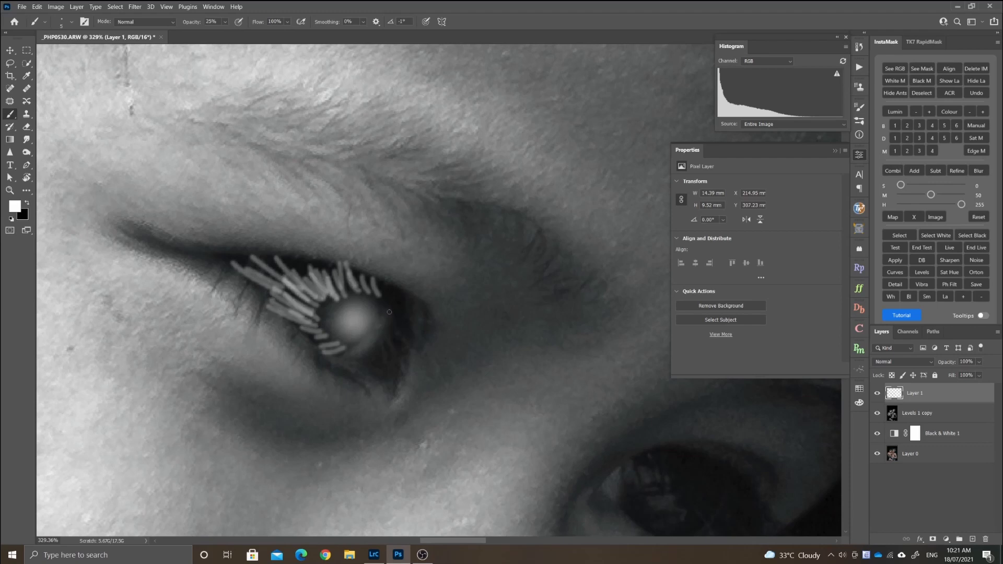
drag(377, 302, 391, 291)
drag(347, 351, 318, 341)
drag(330, 345, 288, 330)
Step: Enlarge the soft brush to about 47 px, brighten the first pupil and dab a white spot on the boy's other pupil
drag(347, 333, 376, 334)
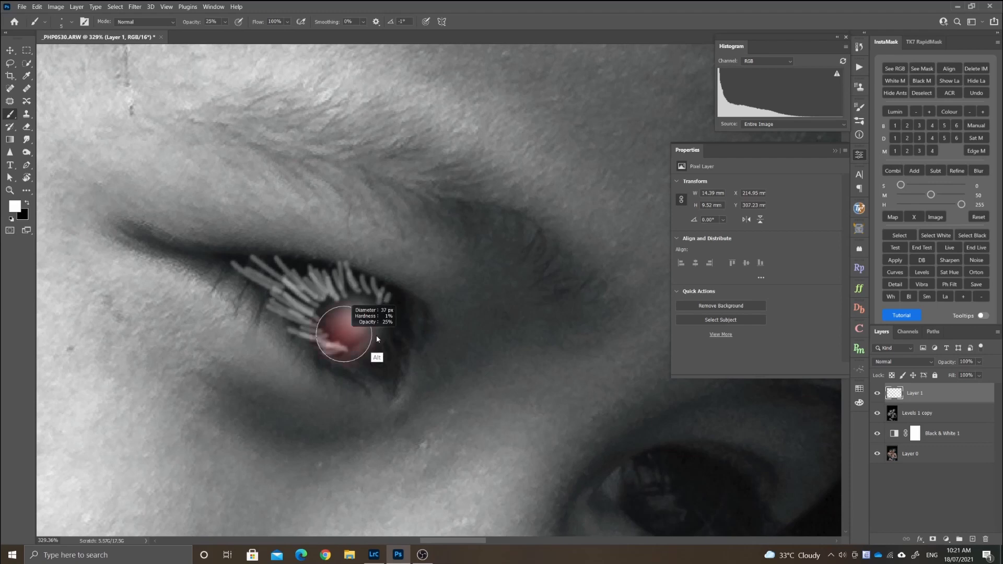
click(362, 330)
click(361, 324)
drag(448, 394, 143, 187)
click(373, 286)
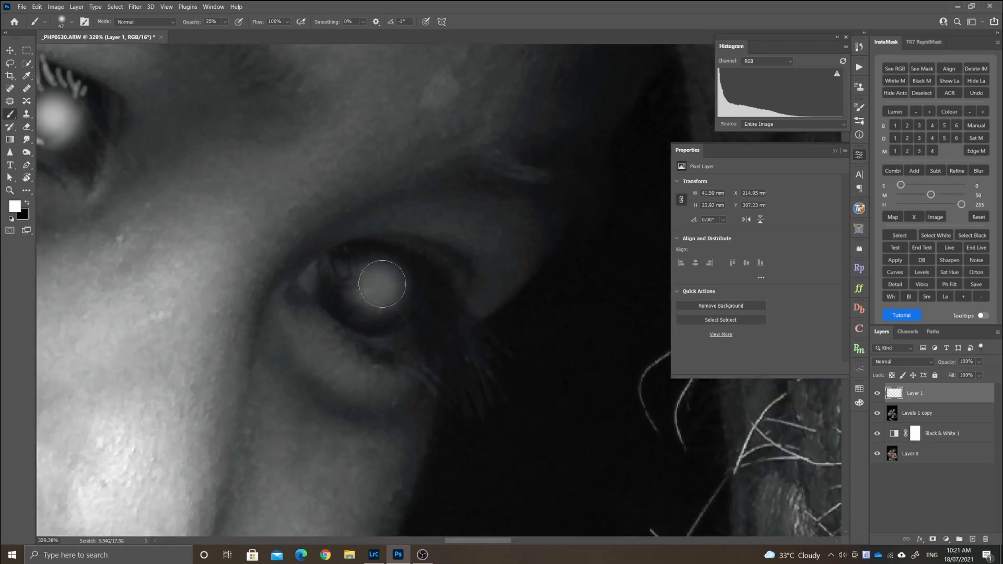
Step: Paint thin white strokes radiating around the pupil of the boy's eye nearer the old man, and brighten that pupil with a 41 px brush
drag(368, 266, 335, 257)
mouse_move(352, 274)
mouse_down()
mouse_move(325, 261)
mouse_move(324, 276)
mouse_up()
drag(352, 274, 315, 300)
drag(350, 287, 325, 304)
drag(353, 292, 335, 320)
drag(365, 307, 372, 336)
drag(381, 312, 384, 328)
drag(389, 315, 391, 329)
drag(377, 252, 384, 264)
mouse_move(399, 269)
mouse_down()
mouse_move(412, 261)
mouse_move(423, 272)
mouse_up()
drag(416, 279, 427, 295)
mouse_move(404, 309)
mouse_down()
mouse_move(422, 308)
mouse_move(420, 319)
mouse_up()
key(alt)
click(377, 286)
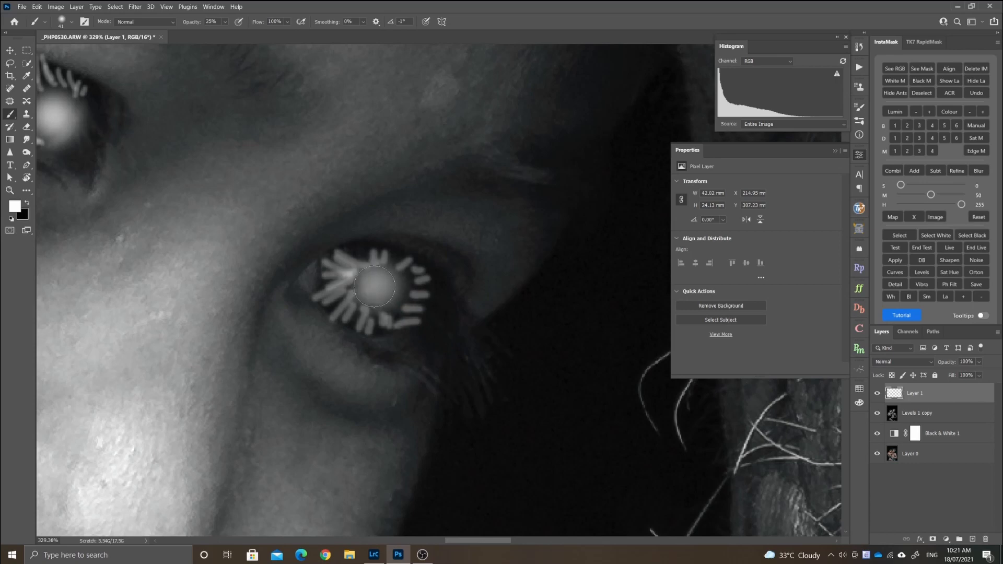
click(379, 290)
Step: Apply a Gaussian Blur with a 2.0 pixel radius to the painted eye strokes on Layer 1
scroll(337, 168, down, 7)
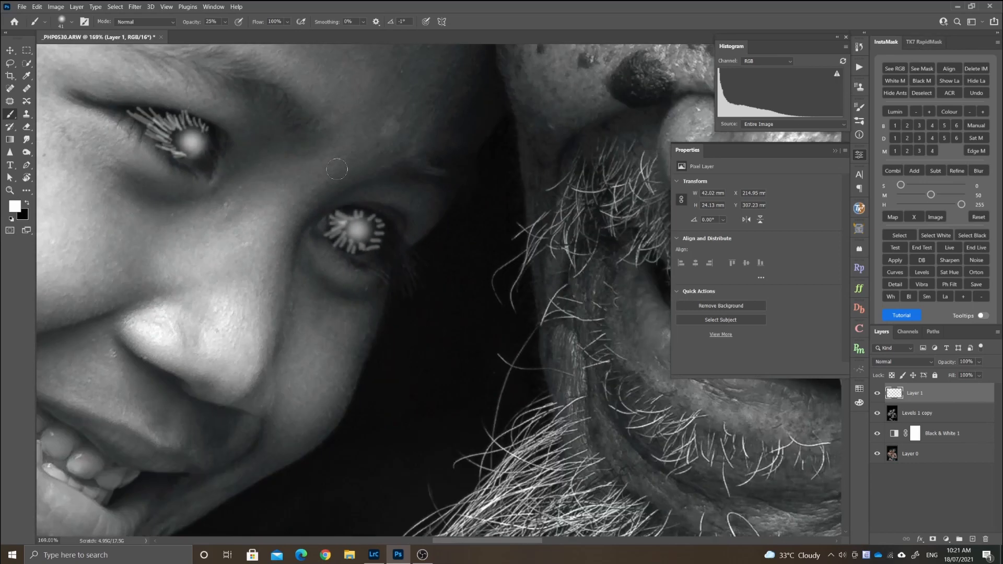
key(ctrl+alt+f)
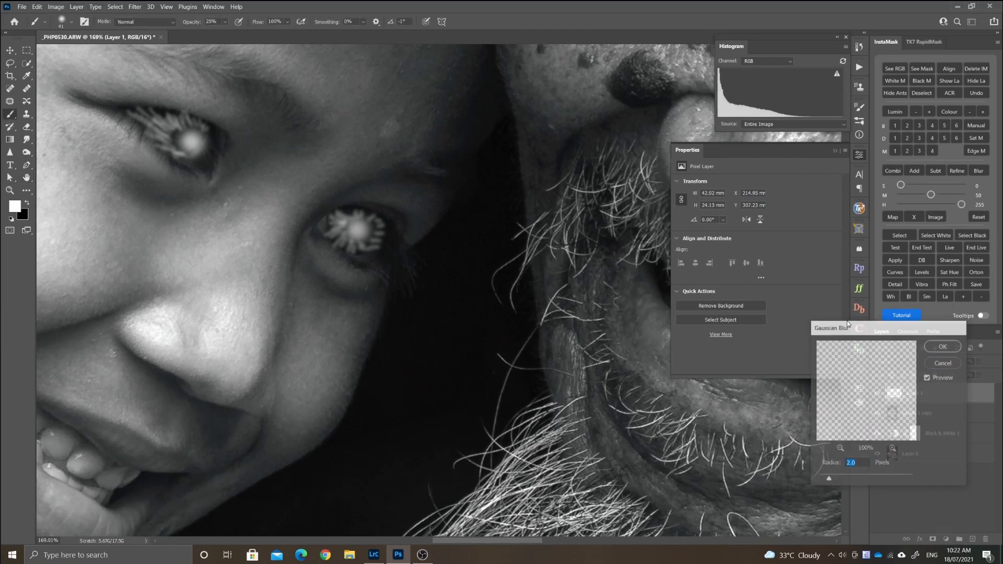
click(943, 345)
click(135, 6)
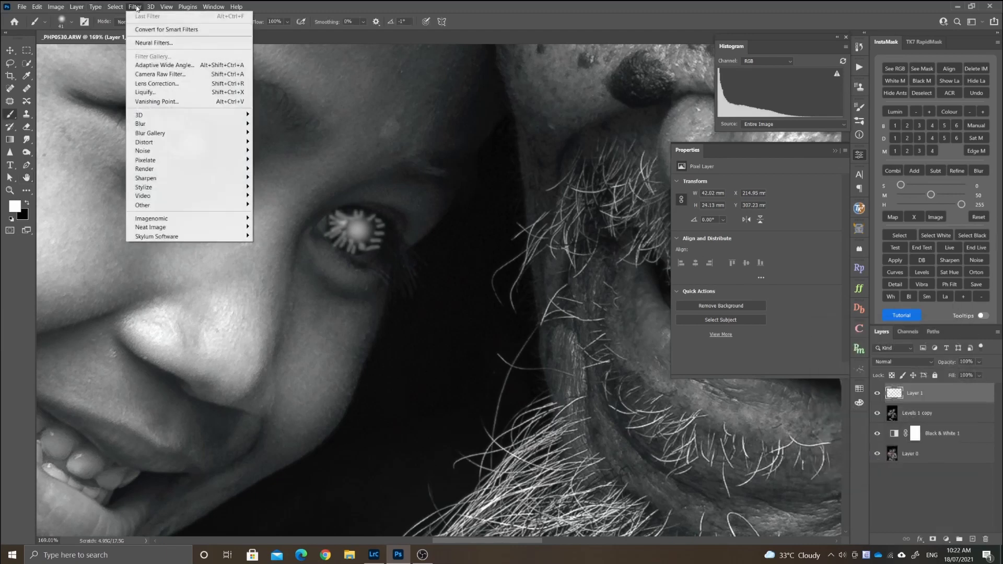
mouse_move(223, 125)
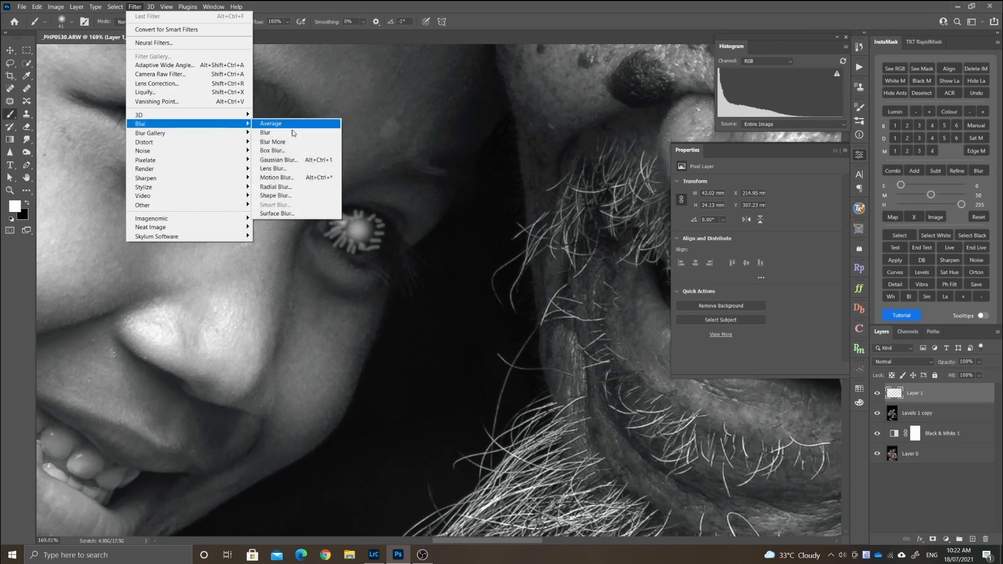
click(277, 159)
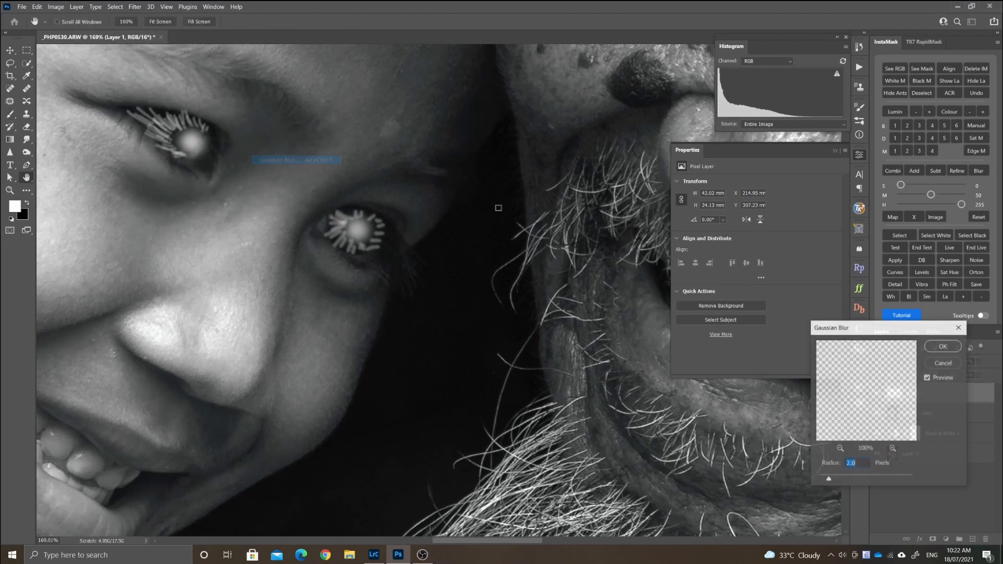
click(944, 347)
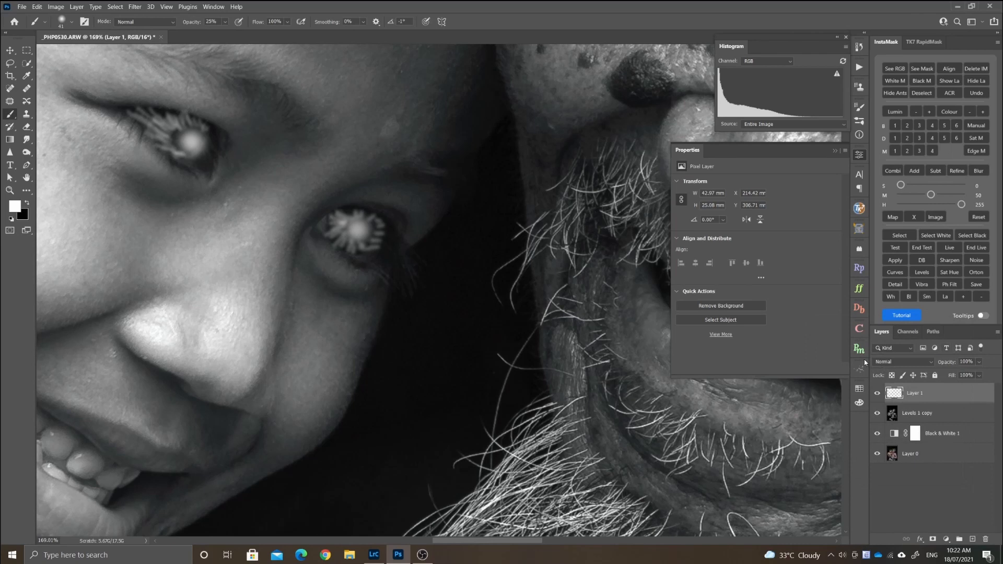
Step: Lower Layer 1's opacity to 9%, comparing the boy's eyes with the layer hidden and shown
click(980, 363)
drag(949, 376, 949, 376)
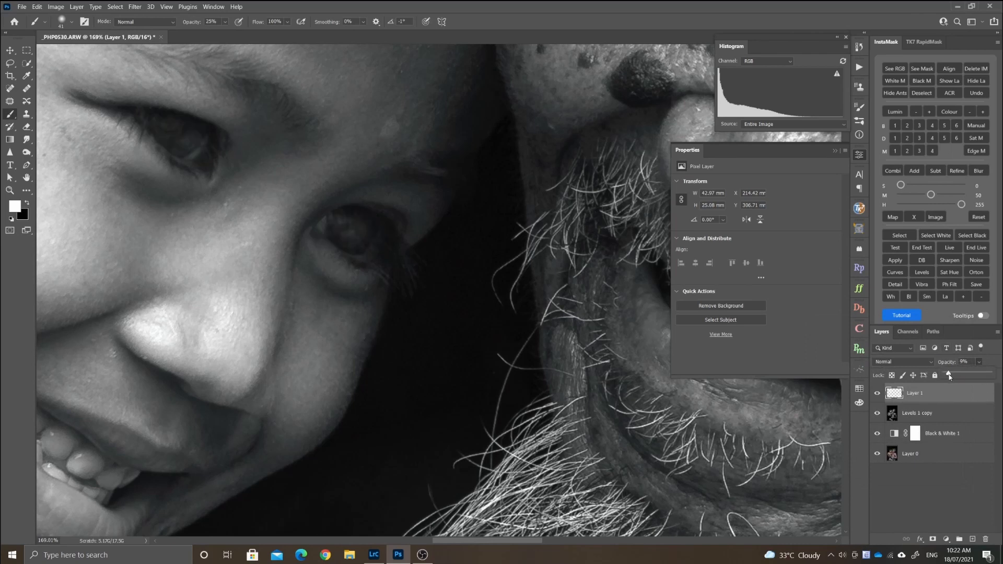
key(ctrl+0)
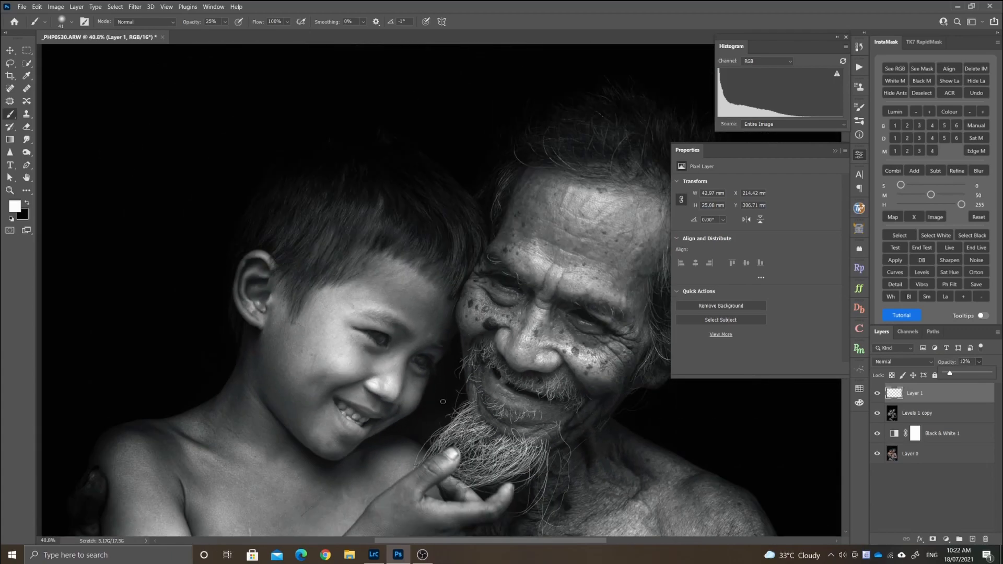
click(876, 395)
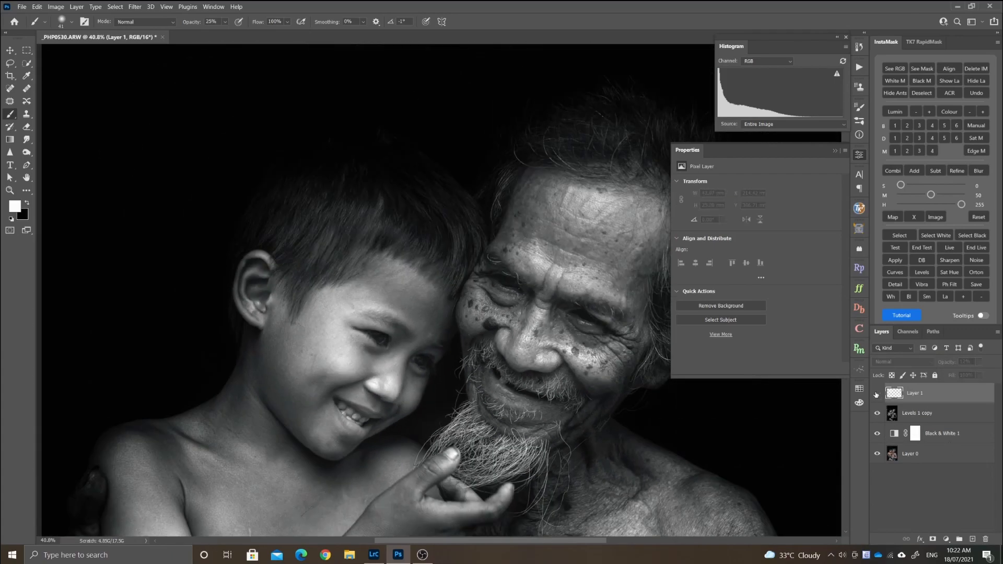
click(877, 394)
click(979, 361)
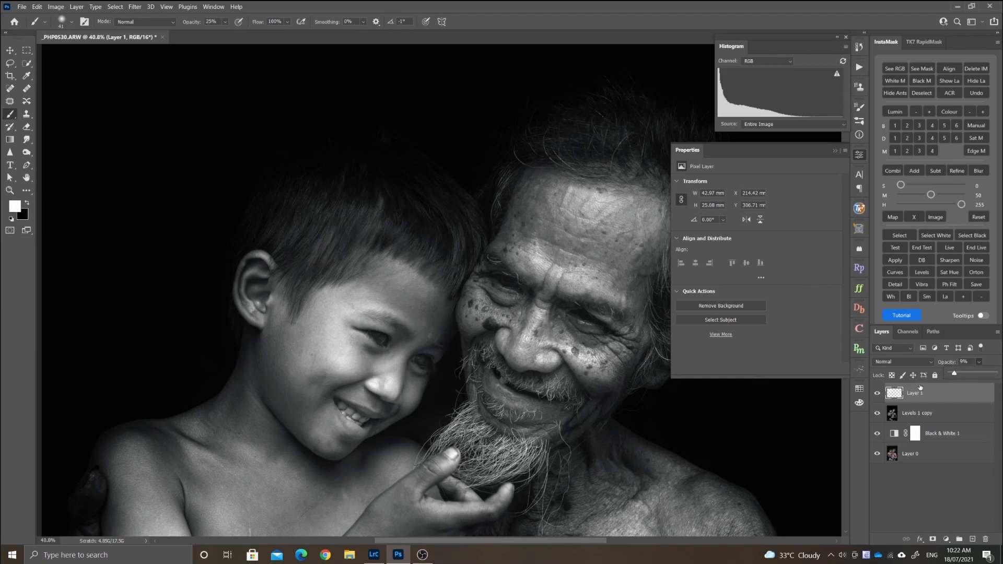
Step: Dab white with a 78 px soft brush over the boy's eye farther from the old man, and compare the portrait with Layer 1 hidden
scroll(414, 356, up, 16)
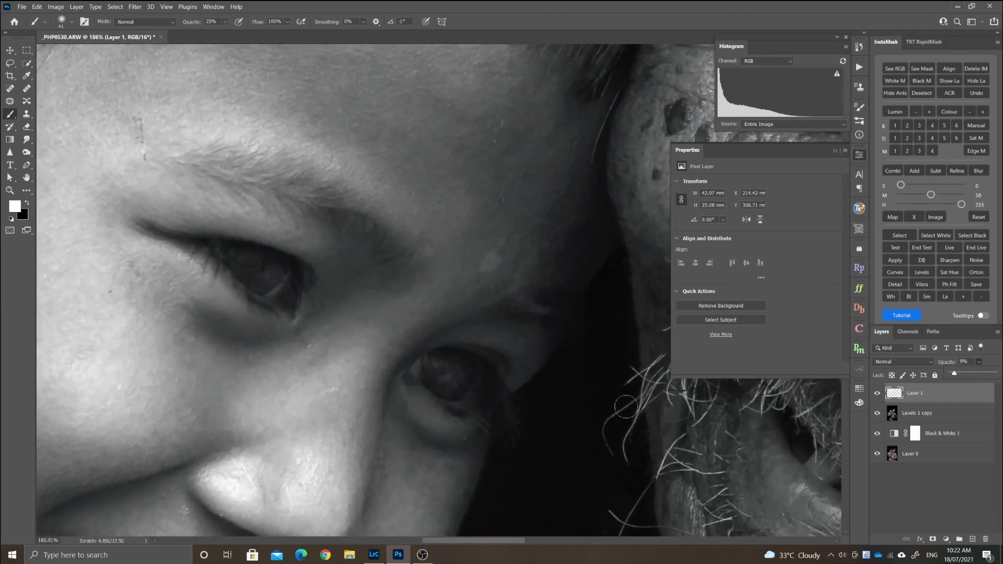
click(878, 395)
click(878, 394)
drag(257, 277, 269, 283)
click(264, 269)
scroll(263, 273, down, 15)
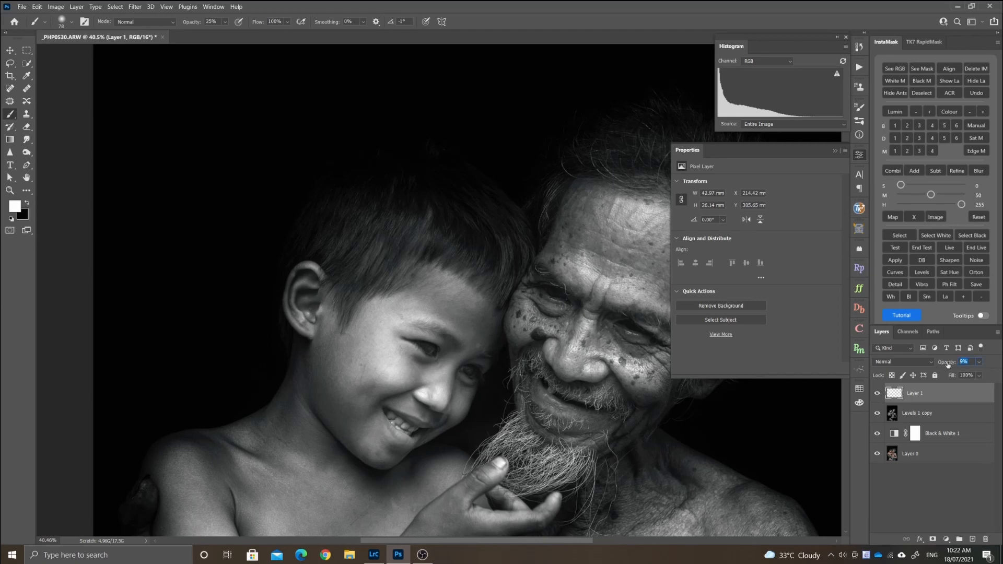
key(ctrl+0)
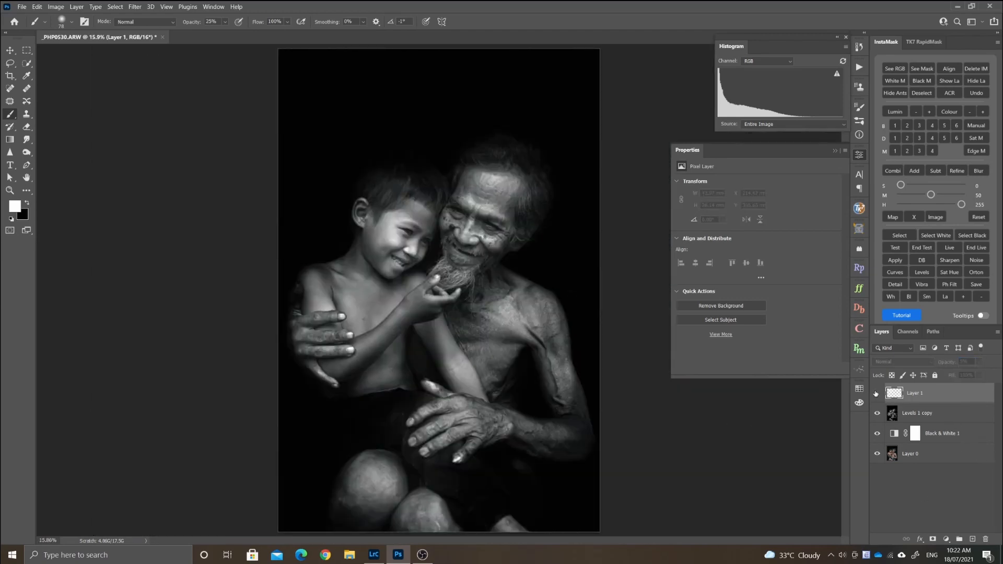
scroll(423, 193, up, 12)
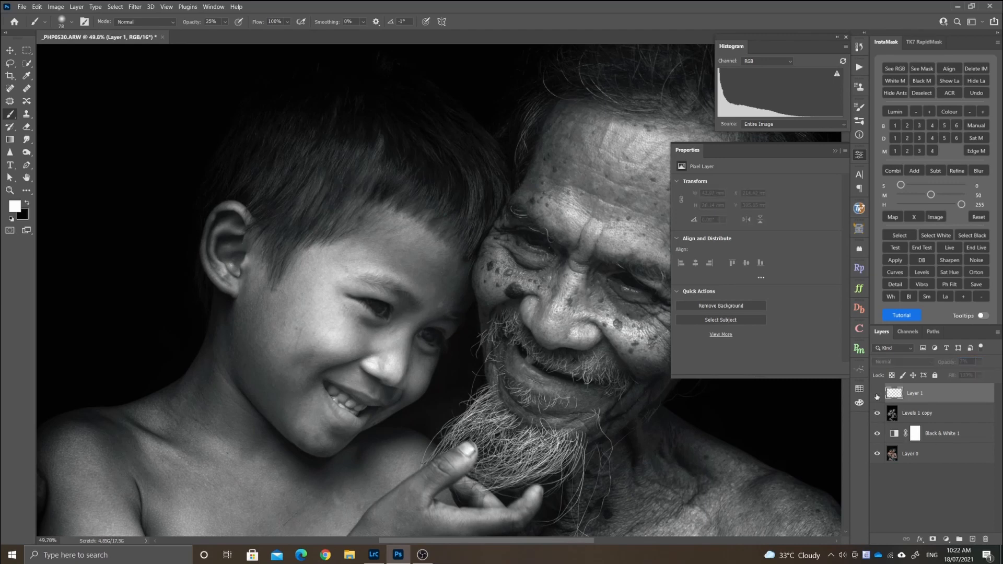
Step: Add a new layer and dab soft white over the pupil of the old man's eye nearer the boy
scroll(535, 398, down, 5)
scroll(535, 398, up, 10)
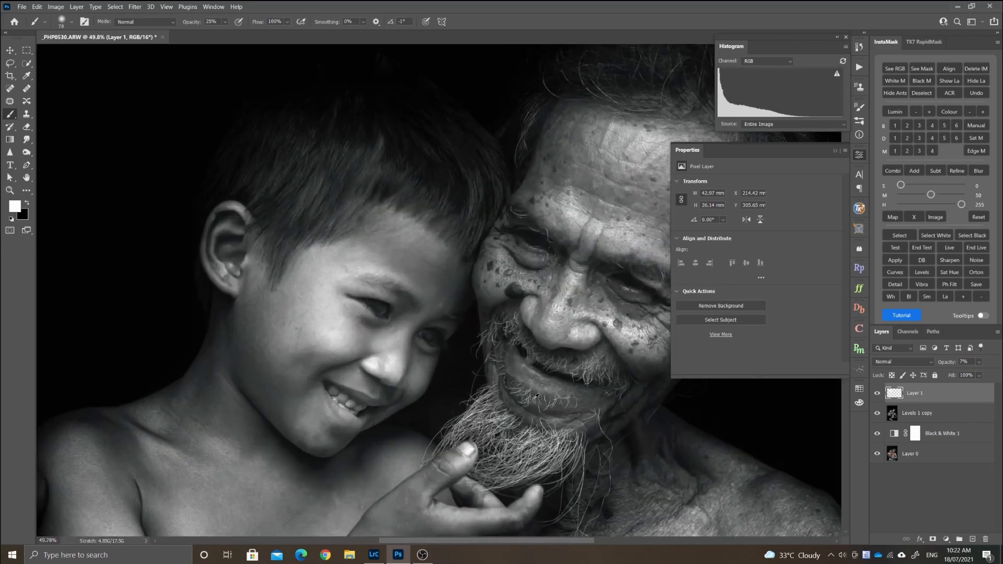
key(ctrl+0)
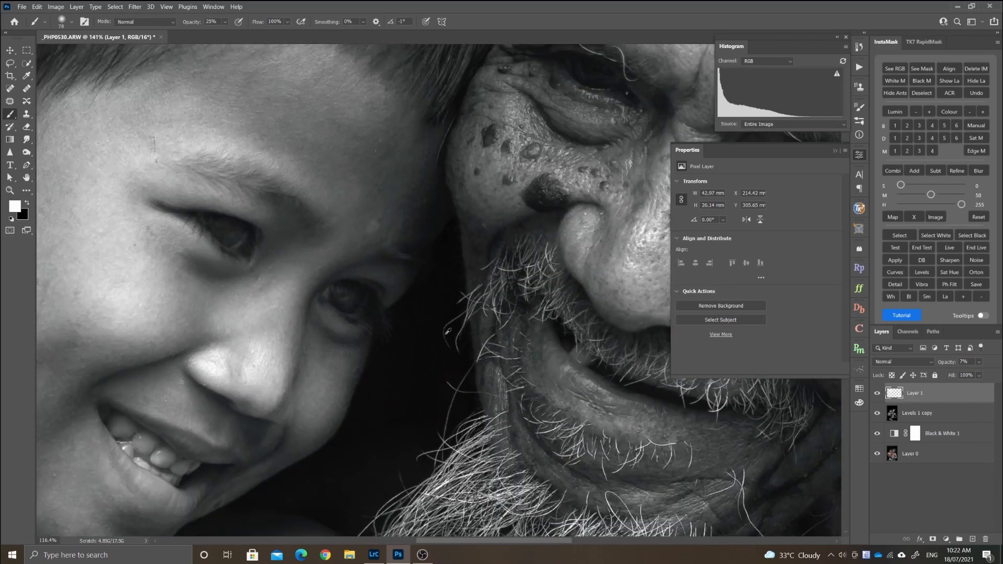
click(971, 540)
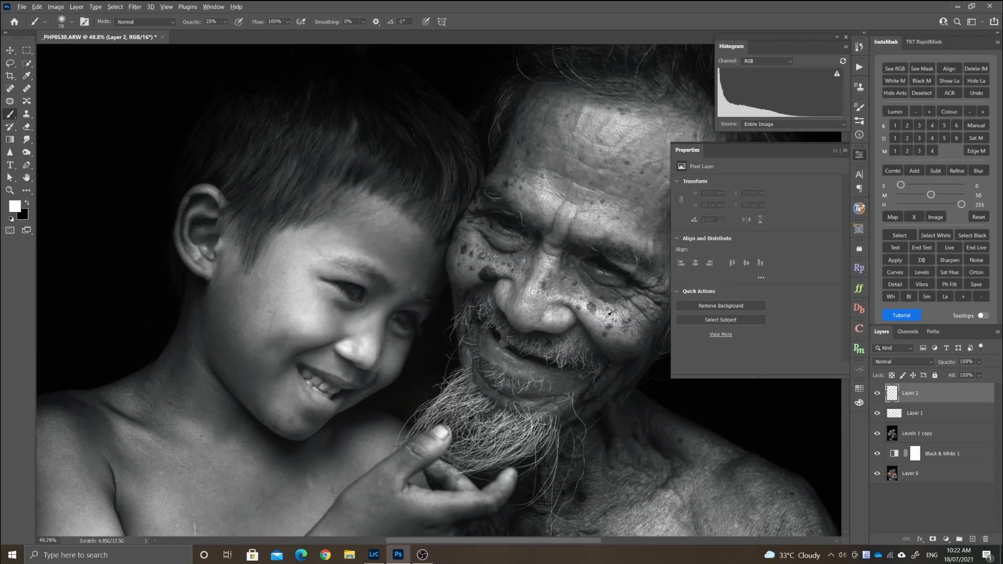
scroll(441, 284, up, 10)
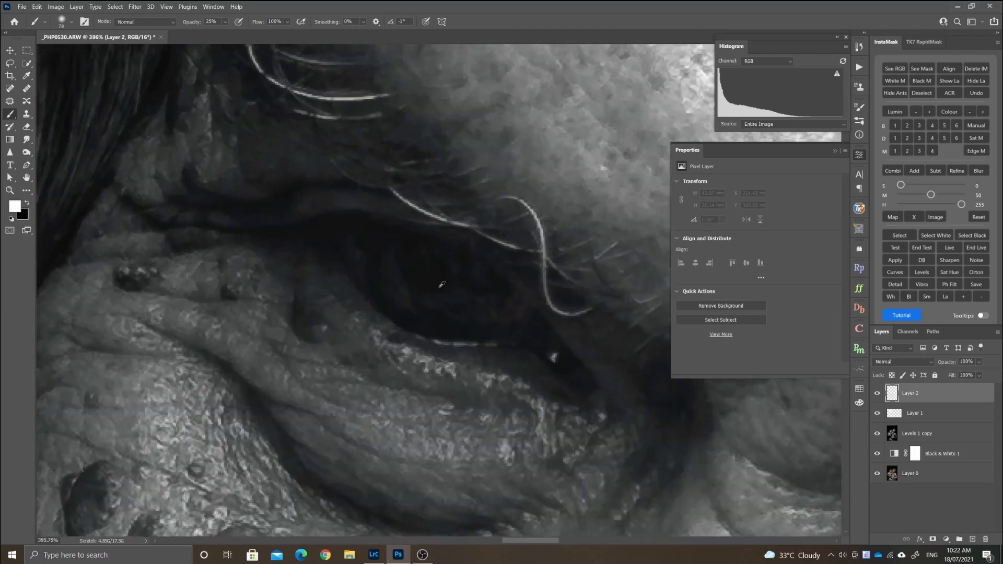
drag(441, 285, 441, 273)
mouse_move(431, 281)
mouse_down()
mouse_move(440, 265)
mouse_move(405, 280)
mouse_move(351, 271)
mouse_move(417, 261)
mouse_up()
click(440, 265)
Step: Paint thin white strokes radiating outward from the pupil of the old man's eye nearer the boy
mouse_move(349, 255)
mouse_down()
mouse_move(414, 257)
mouse_move(361, 278)
mouse_up()
mouse_move(409, 270)
mouse_down()
mouse_move(371, 290)
mouse_move(377, 297)
mouse_up()
drag(406, 288, 378, 312)
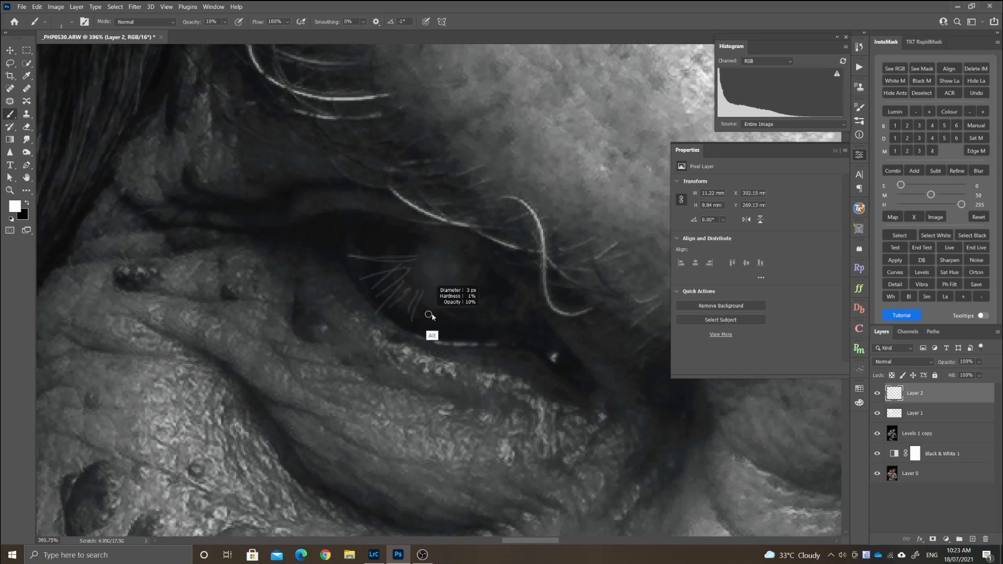
drag(406, 266, 353, 274)
drag(420, 290, 385, 317)
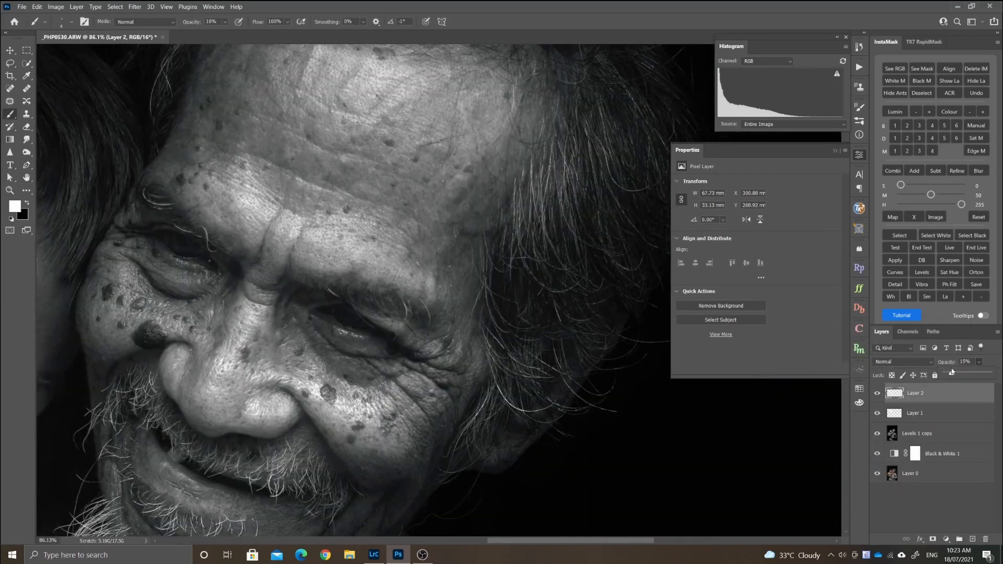
Step: Lower Layer 2's opacity to about 15% and merge it with Layer 1 and Levels 1 copy
drag(979, 362, 958, 374)
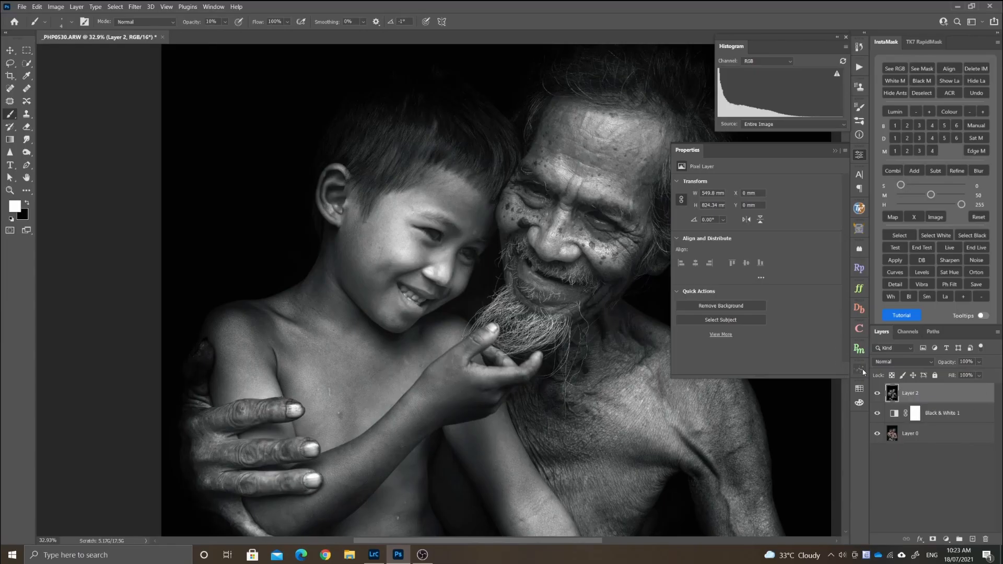
Step: Close the greyed-out collapsed panel in the dock and deselect all layers
right_click(863, 372)
click(884, 374)
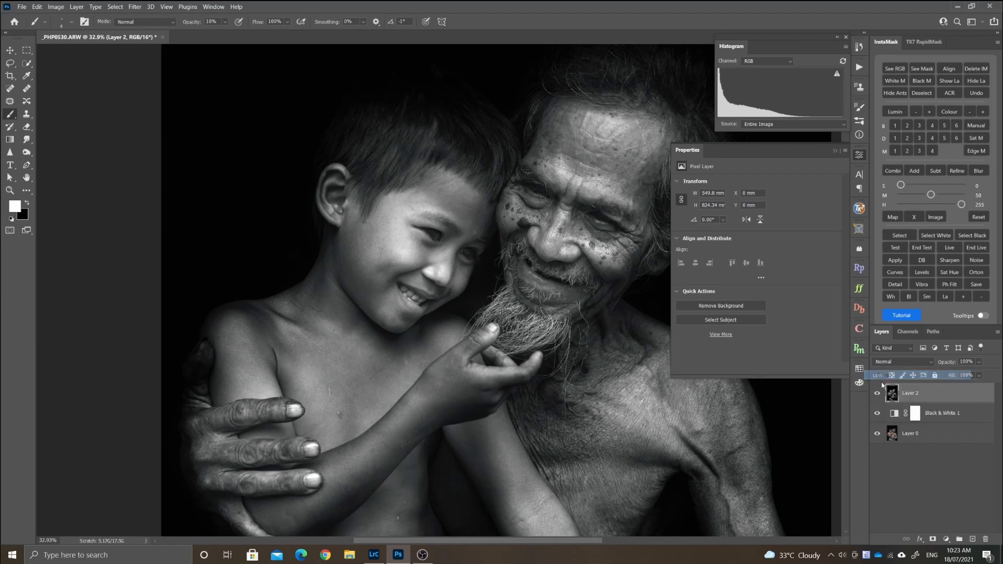
click(915, 489)
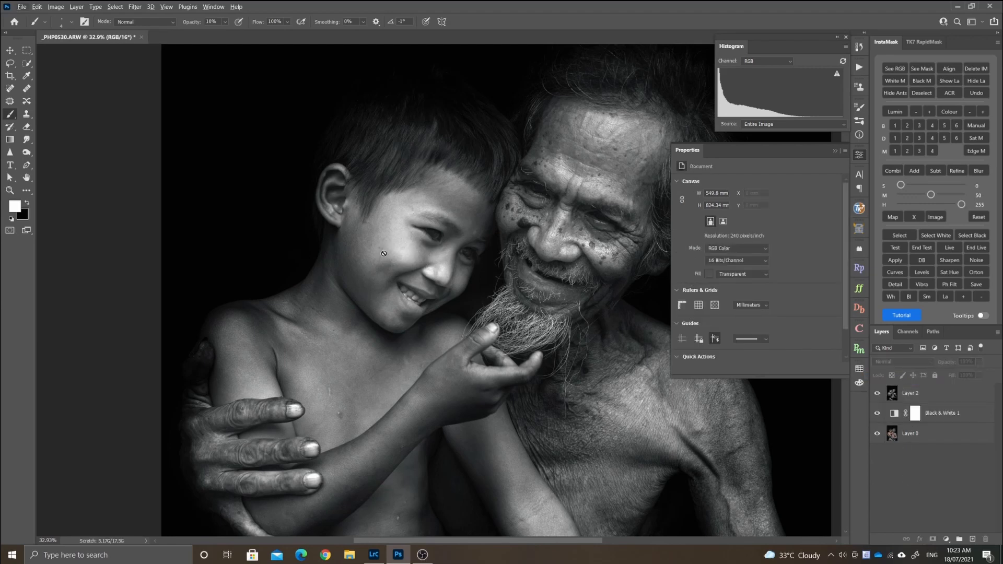
Step: Add a new layer filled with 50% Gray at 100% opacity and set its blend mode to Soft Light
drag(541, 317, 406, 258)
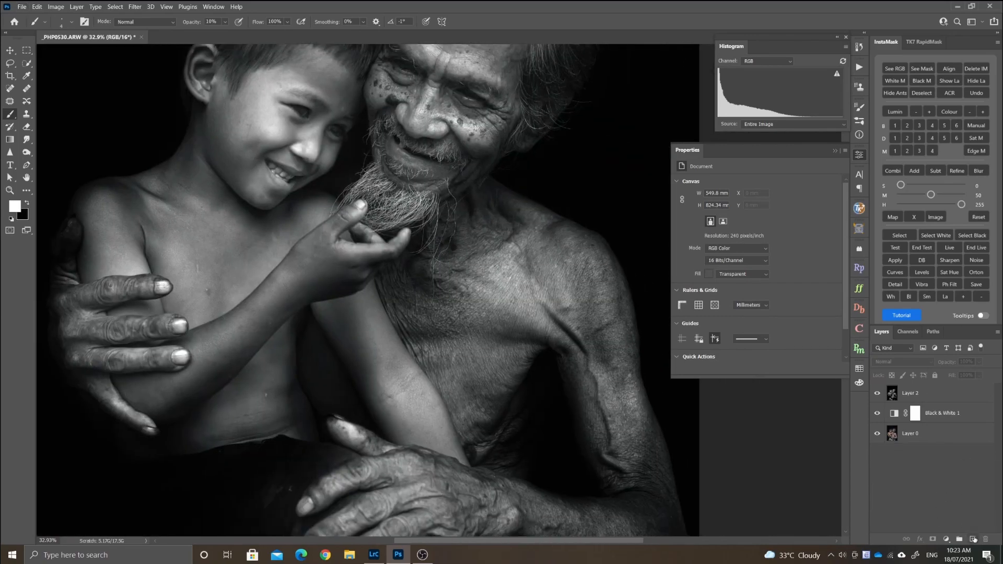
click(973, 539)
key(shift+F5)
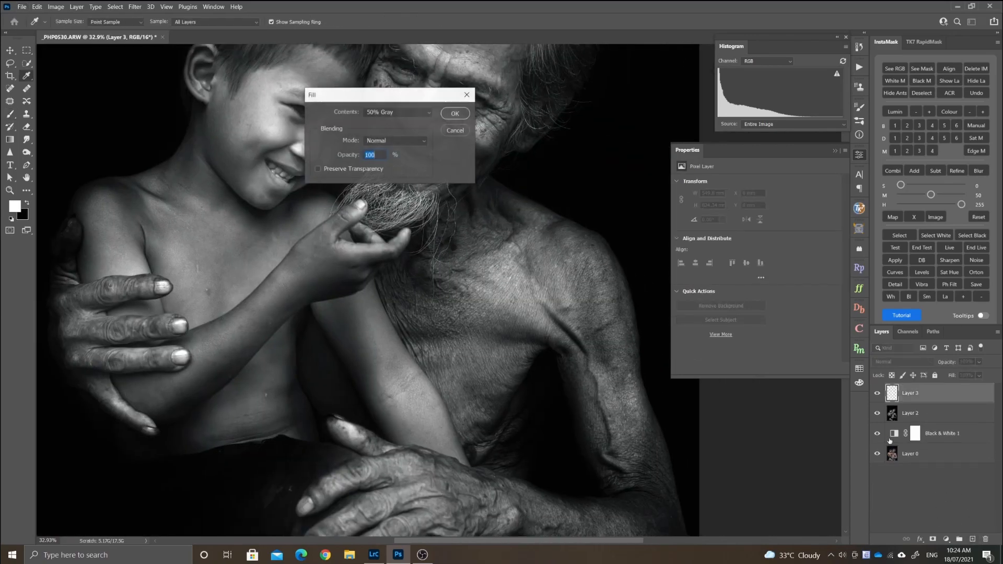
click(379, 113)
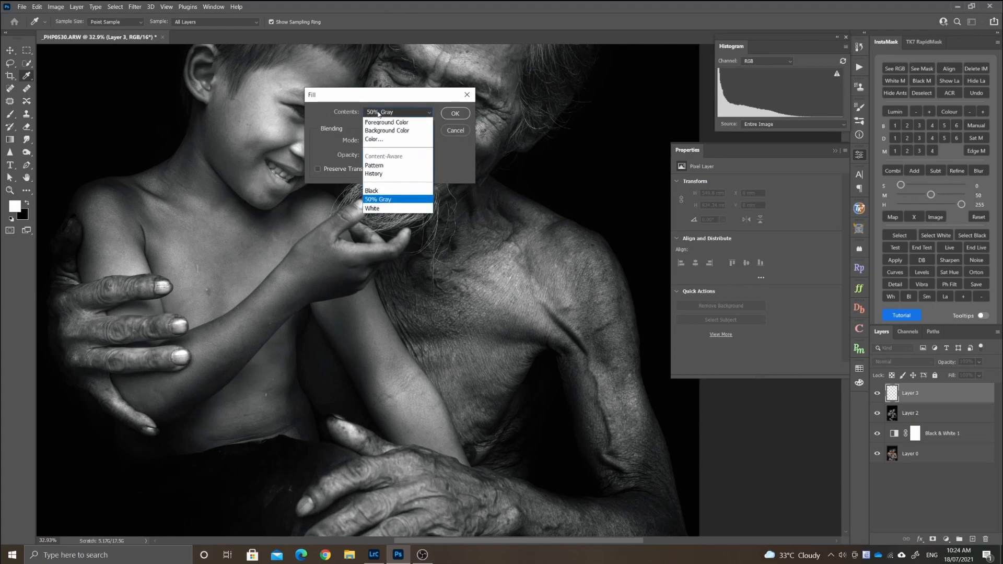
click(388, 200)
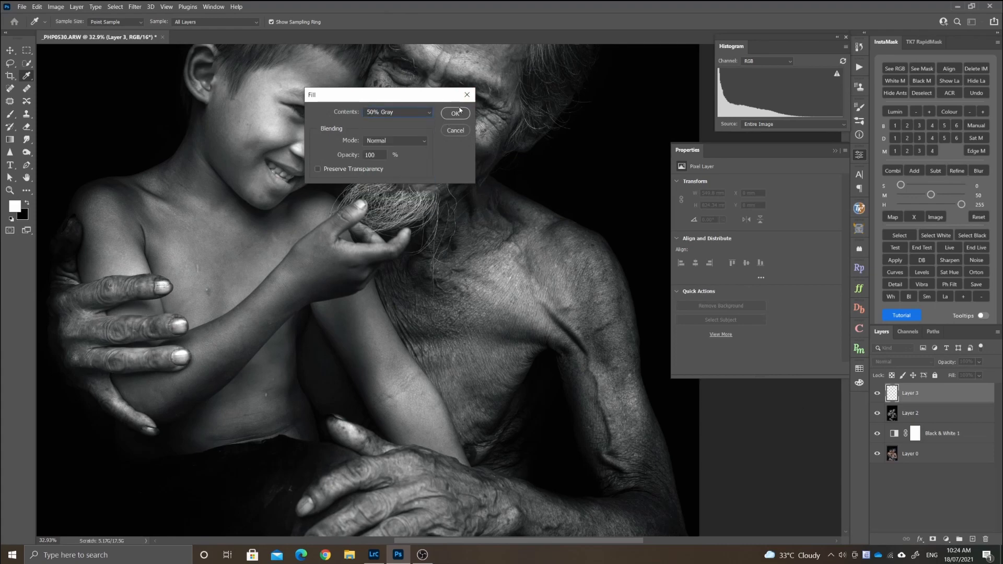
click(458, 114)
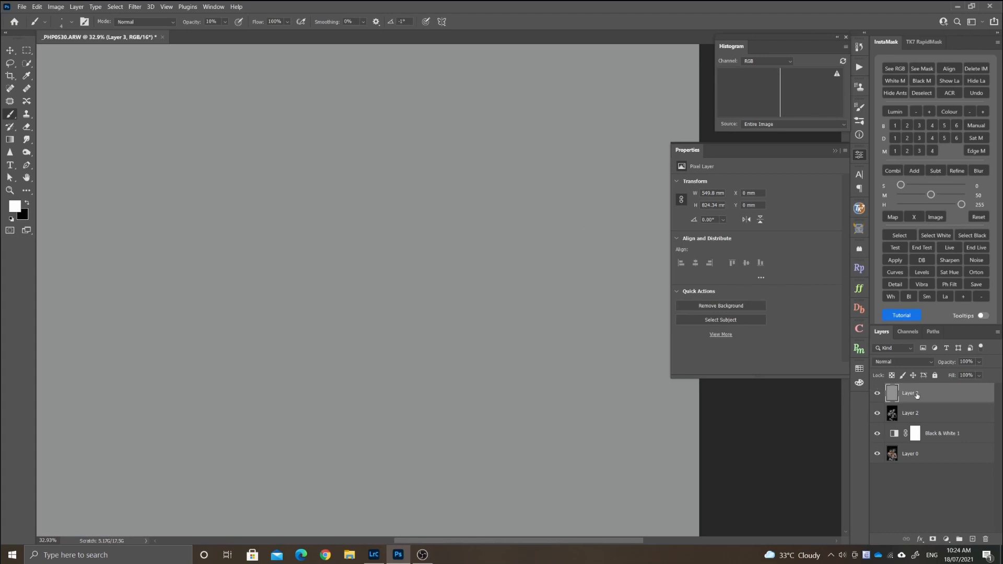
click(915, 363)
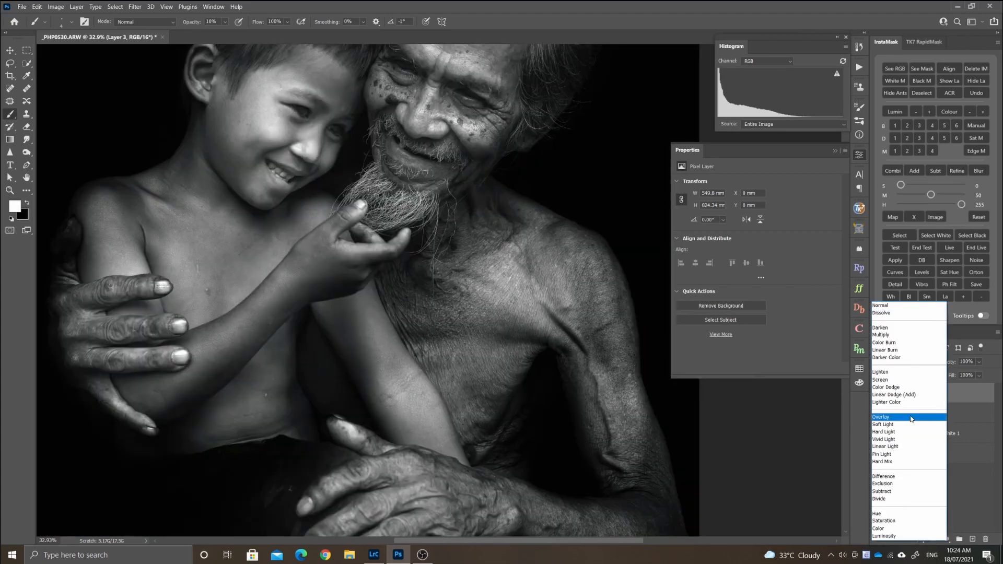
click(911, 424)
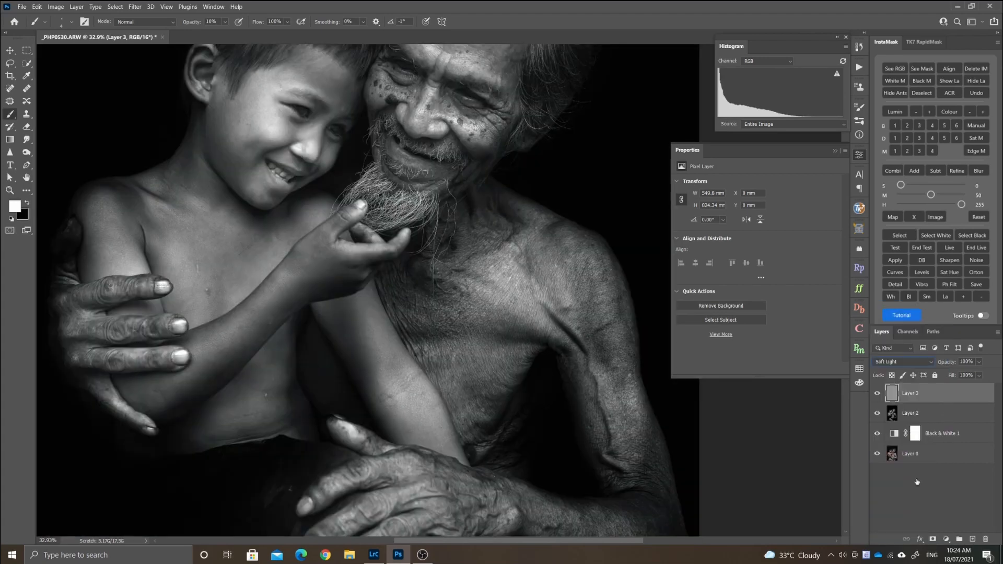
Step: Dodge and burn the boy's cheek on Layer 3 with a large soft brush at 18% opacity, alternating white and black
drag(304, 125, 354, 323)
scroll(328, 321, down, 4)
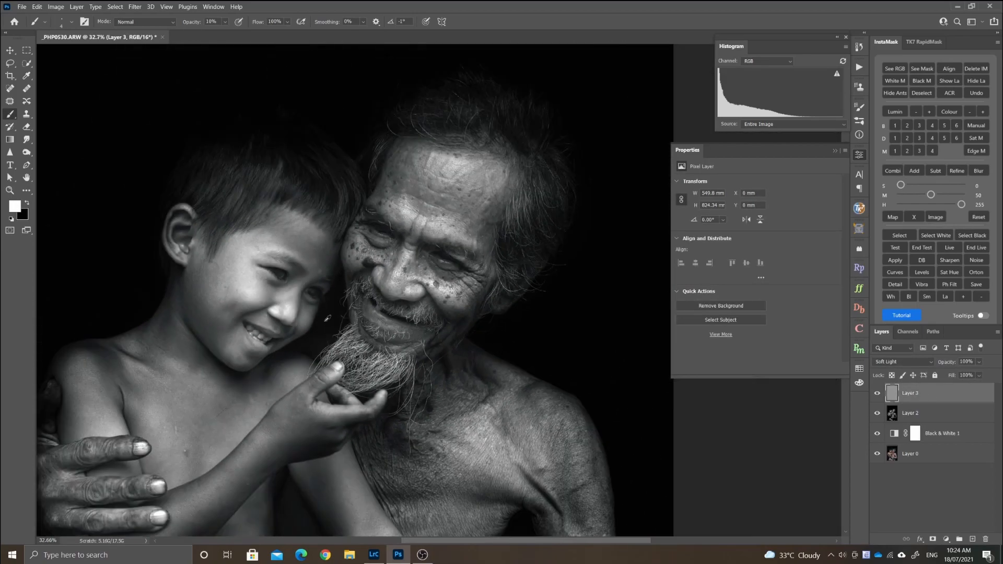
scroll(238, 264, up, 9)
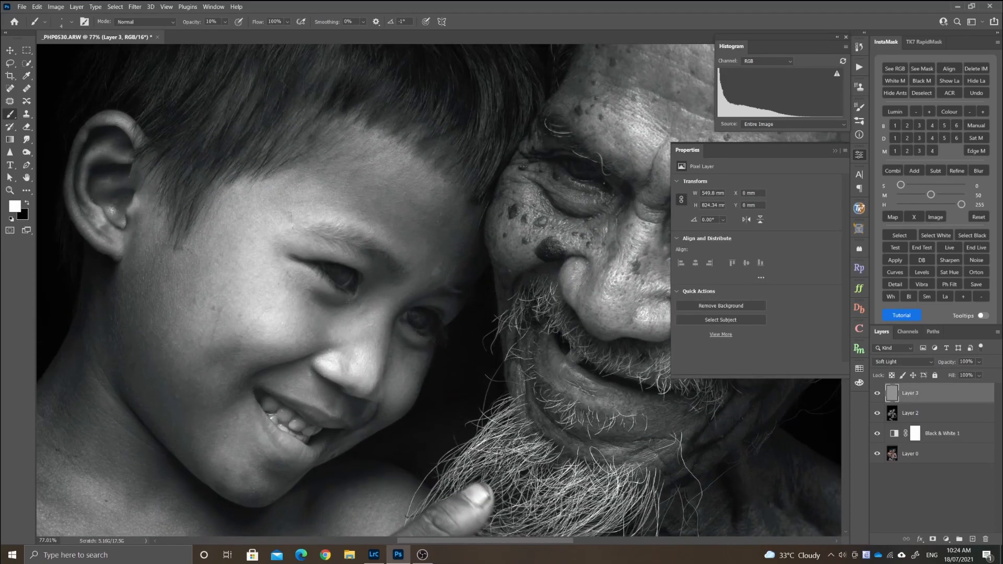
drag(265, 348, 365, 340)
drag(308, 303, 312, 324)
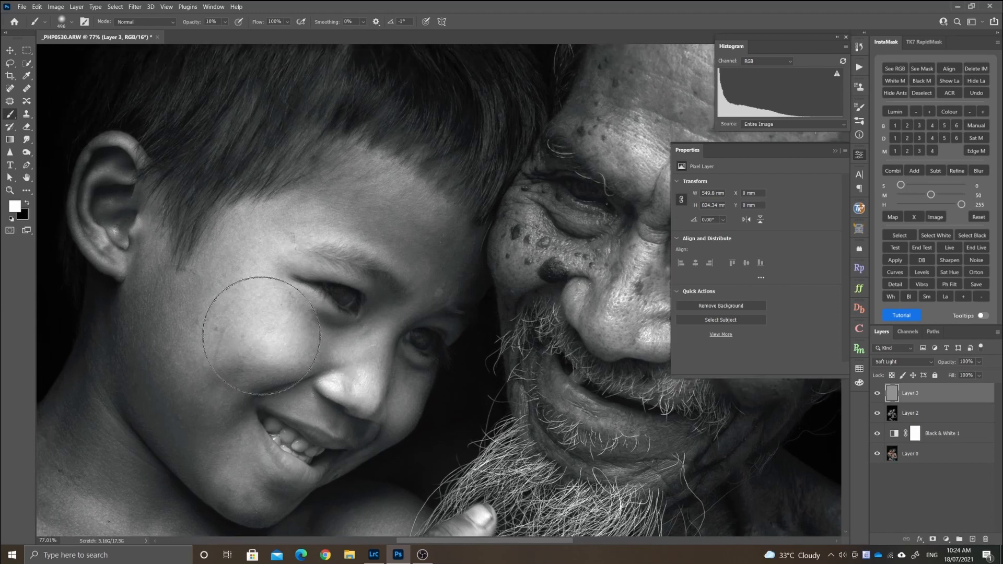
key(x)
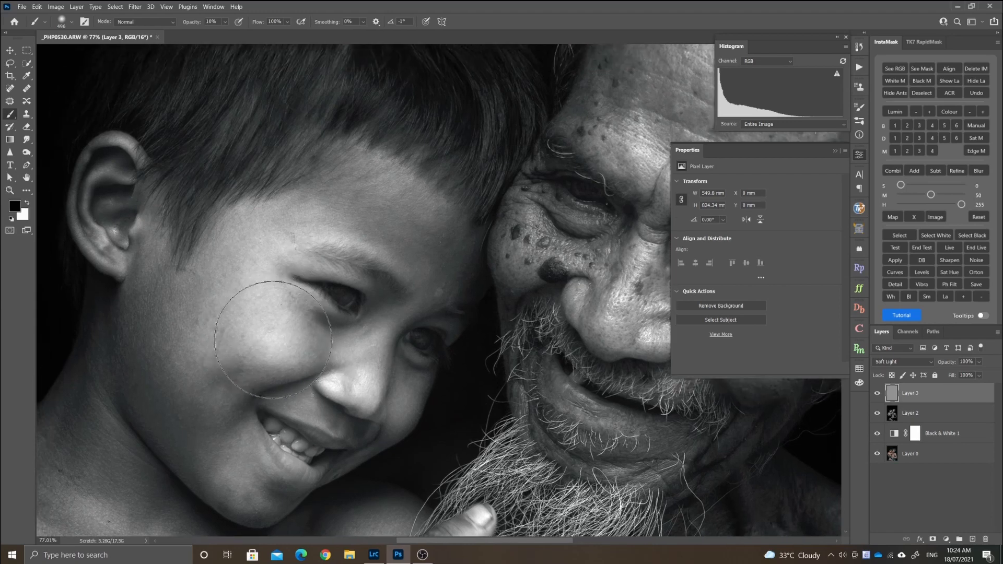
drag(267, 324, 246, 378)
key(x)
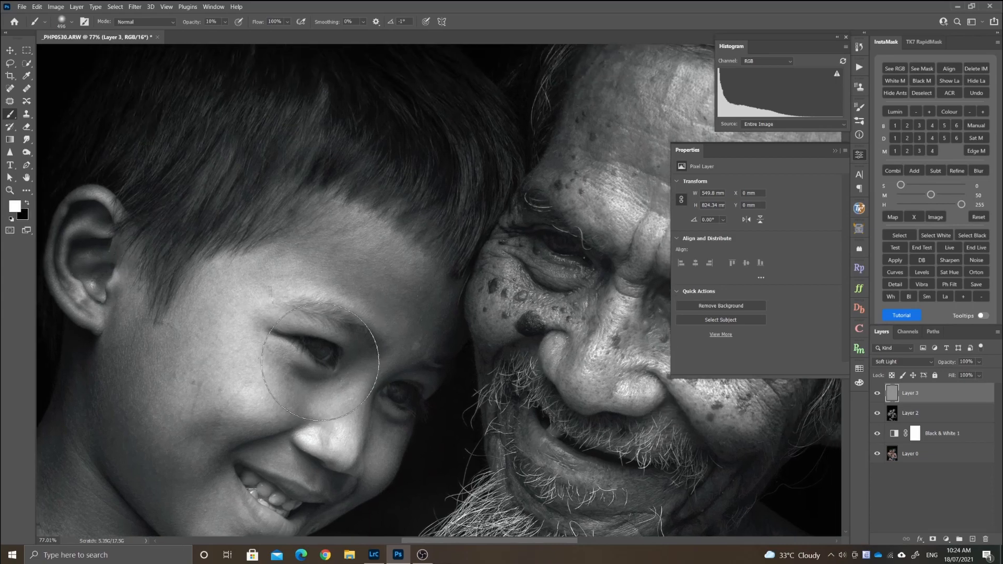
Step: Brighten the boy's forehead and the area around his nose and eyes with smaller soft white brushes
drag(373, 383, 274, 309)
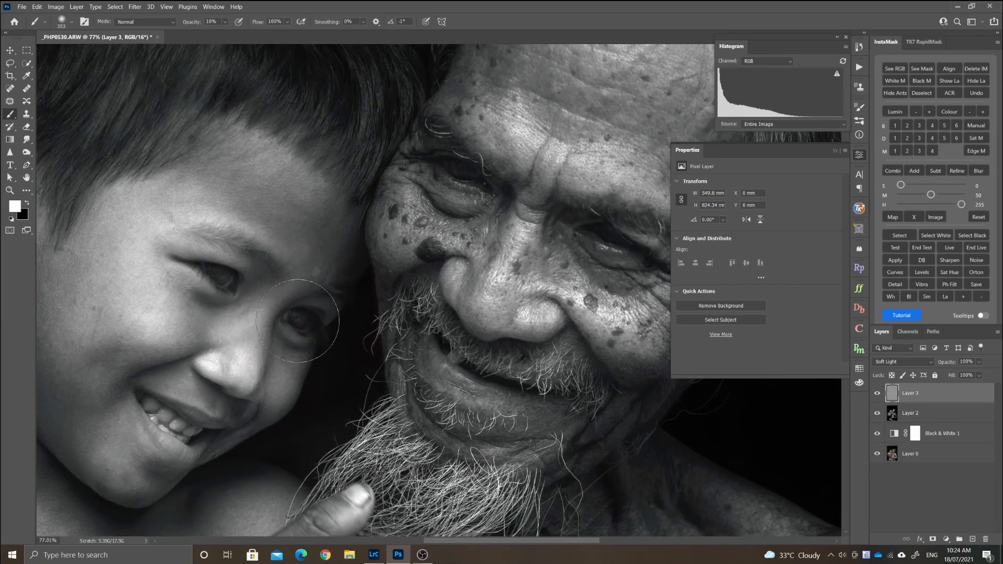
mouse_move(279, 375)
mouse_down()
mouse_move(265, 351)
mouse_move(235, 367)
mouse_move(275, 365)
mouse_up()
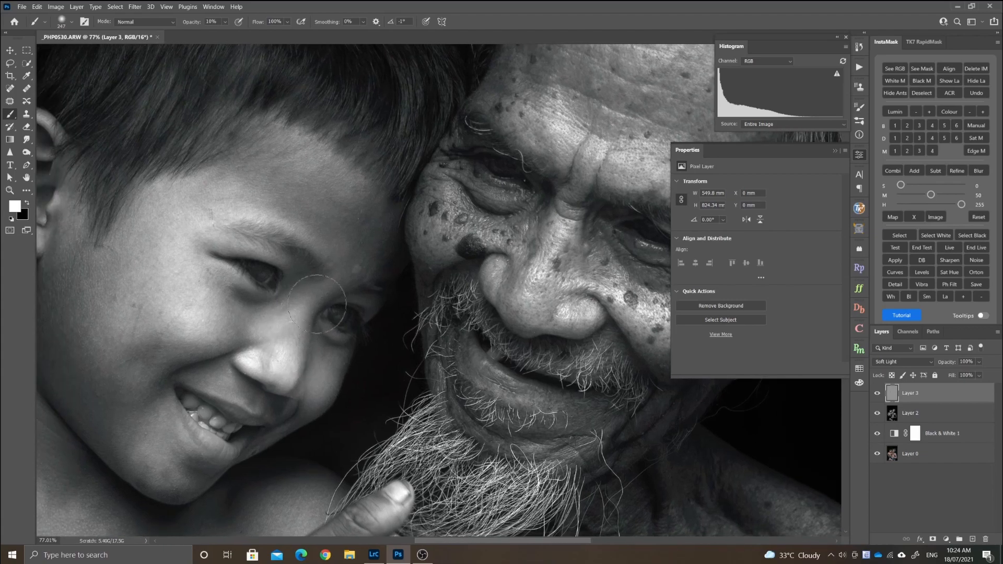
mouse_move(341, 224)
mouse_down()
mouse_move(363, 224)
mouse_move(369, 235)
mouse_up()
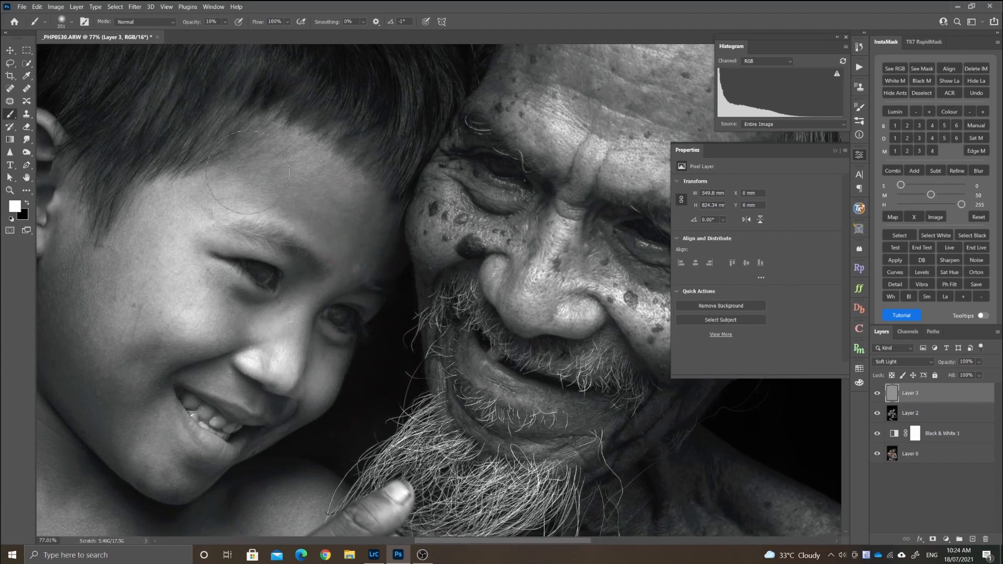
mouse_move(292, 229)
mouse_down()
mouse_move(396, 239)
mouse_move(449, 155)
mouse_up()
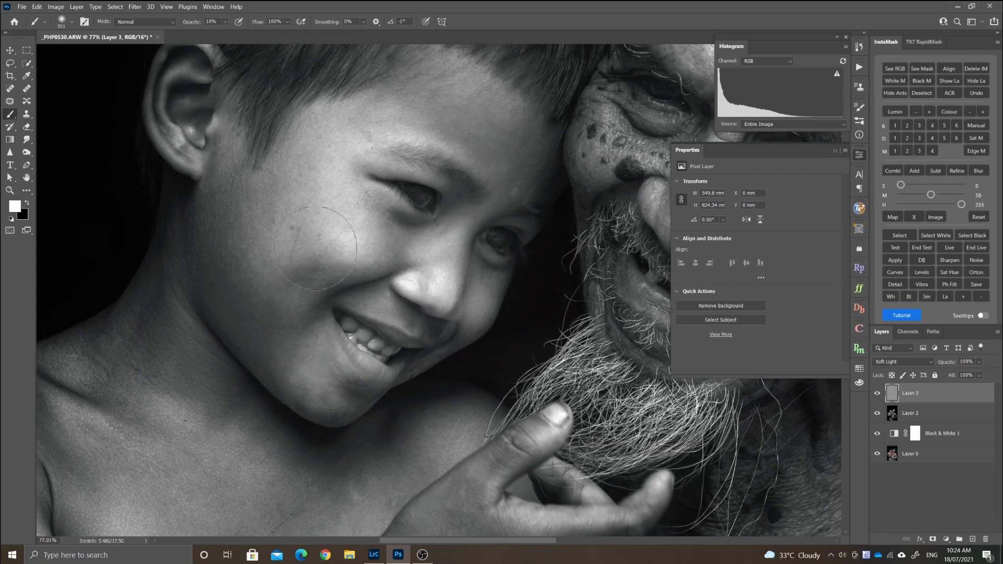
Step: Darken the shaded parts of the boy's cheek and jaw with black, and brighten his teeth with white
key(x)
mouse_move(433, 293)
mouse_down()
mouse_move(395, 287)
mouse_move(404, 287)
mouse_up()
drag(386, 360, 394, 294)
key(x)
mouse_move(368, 255)
mouse_down()
mouse_move(391, 256)
mouse_move(408, 277)
mouse_move(362, 269)
mouse_move(393, 289)
mouse_up()
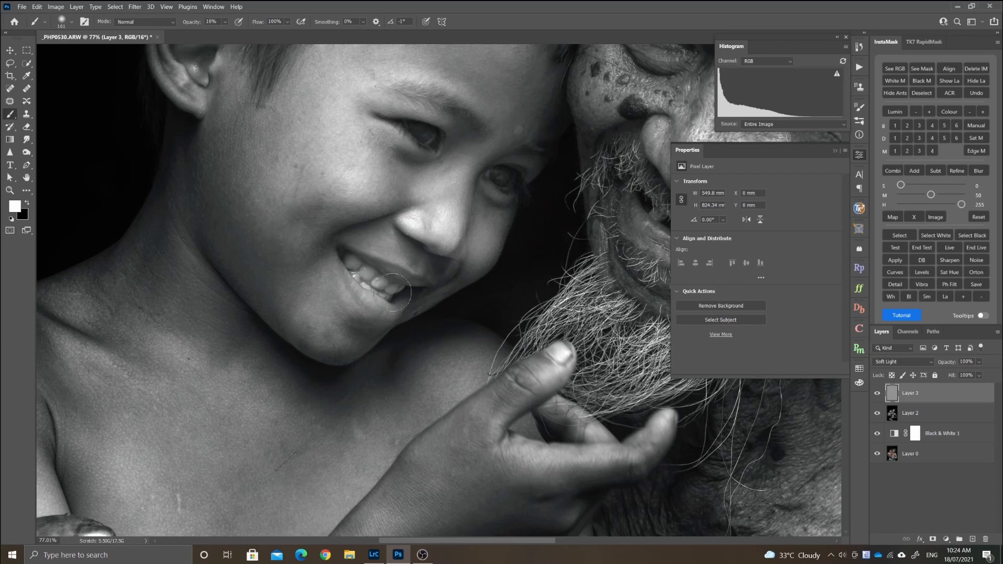
Step: Burn the shadows around the boy's fingers and beneath the old man's beard with a soft black brush
mouse_move(334, 331)
mouse_down()
mouse_move(290, 285)
mouse_move(39, 275)
mouse_up()
key(x)
drag(362, 384, 350, 385)
key(x)
key(x)
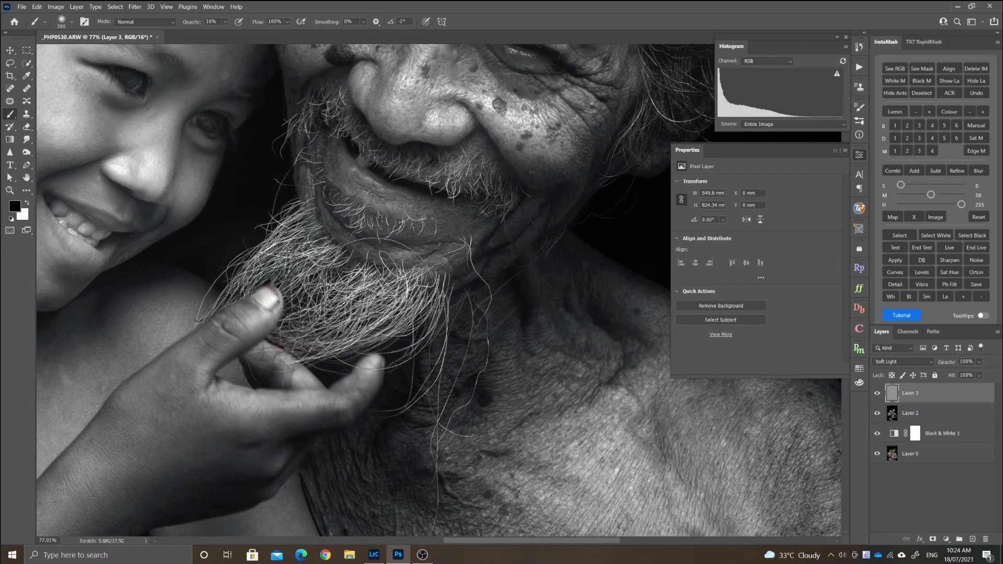
Step: Dodge the highlights on the old man's beard, face and forehead with a soft white brush
key(x)
drag(416, 210, 421, 419)
drag(306, 336, 384, 336)
drag(314, 293, 309, 329)
mouse_move(295, 327)
mouse_down()
mouse_move(308, 327)
mouse_move(342, 285)
mouse_up()
mouse_move(427, 155)
mouse_down()
mouse_move(288, 263)
mouse_move(335, 284)
mouse_up()
key(x)
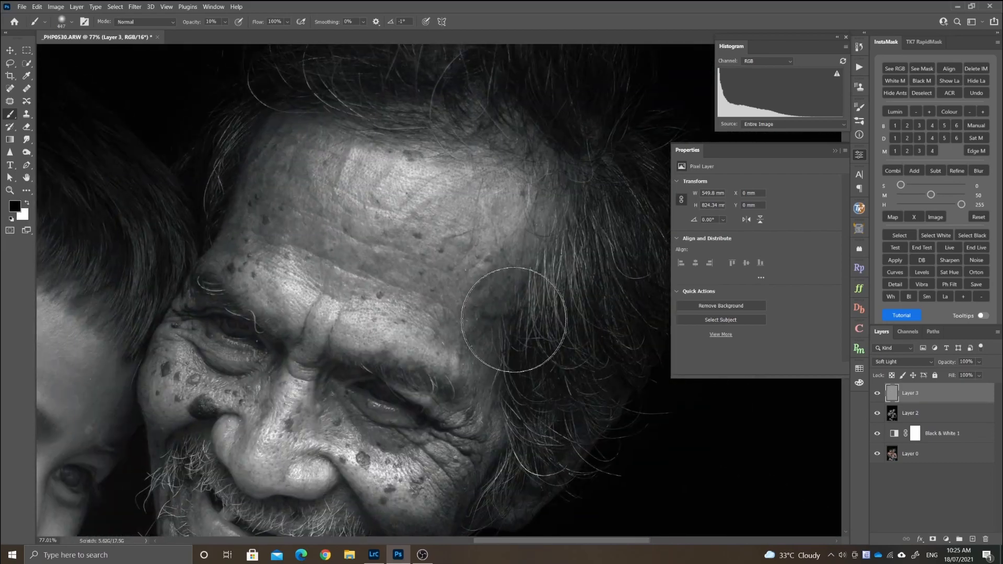
Step: Darken the old man's temple and the side of his face with black, and brighten further skin highlights with white
drag(515, 320, 411, 397)
key(x)
drag(225, 167, 334, 178)
drag(455, 445, 444, 131)
drag(414, 257, 450, 105)
drag(156, 261, 655, 320)
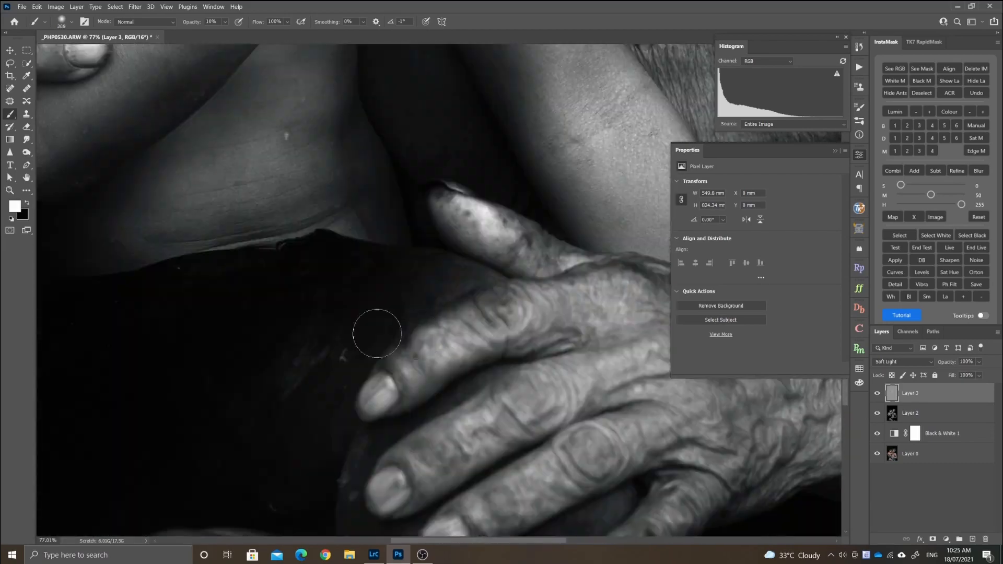
Step: Brighten the boy's and old man's bodies with broad white strokes from a very large soft brush
key(ctrl+0)
key(x)
key(x)
drag(374, 293, 240, 292)
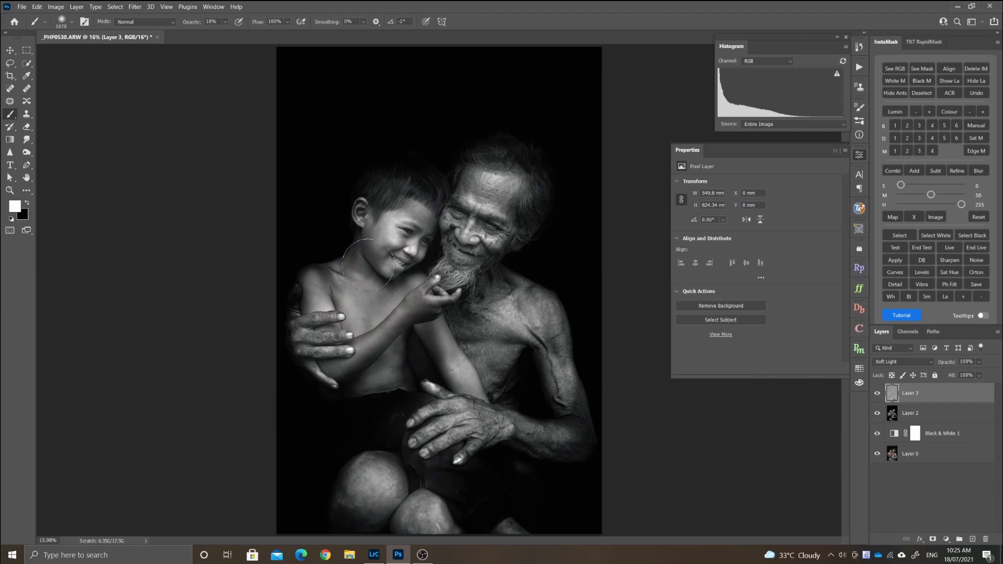
mouse_move(363, 264)
mouse_down()
mouse_move(398, 302)
mouse_move(516, 362)
mouse_up()
Step: Merge the Soft Light dodge-and-burn layer with Layer 2
shift+click(974, 416)
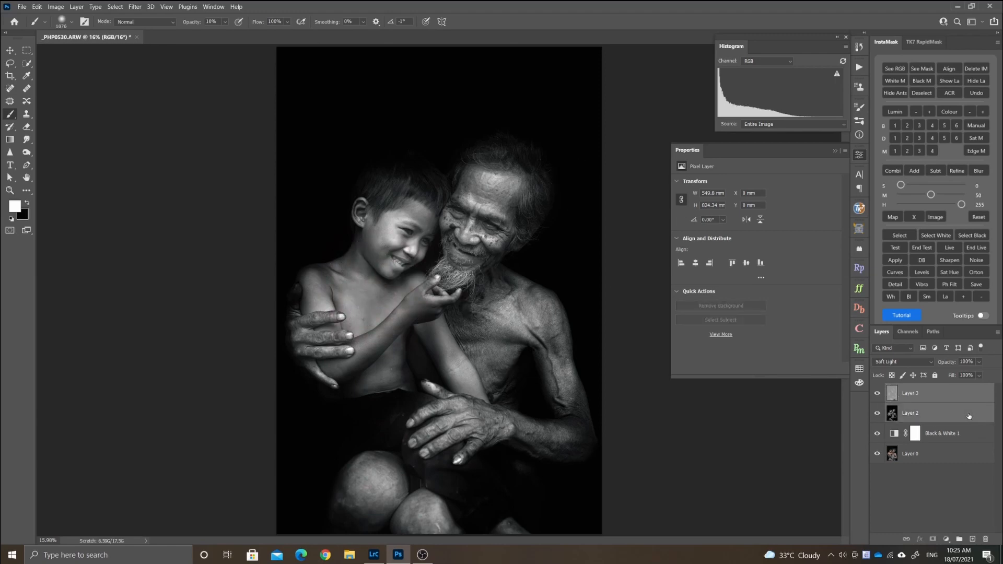
key(ctrl+e)
scroll(511, 284, down, 3)
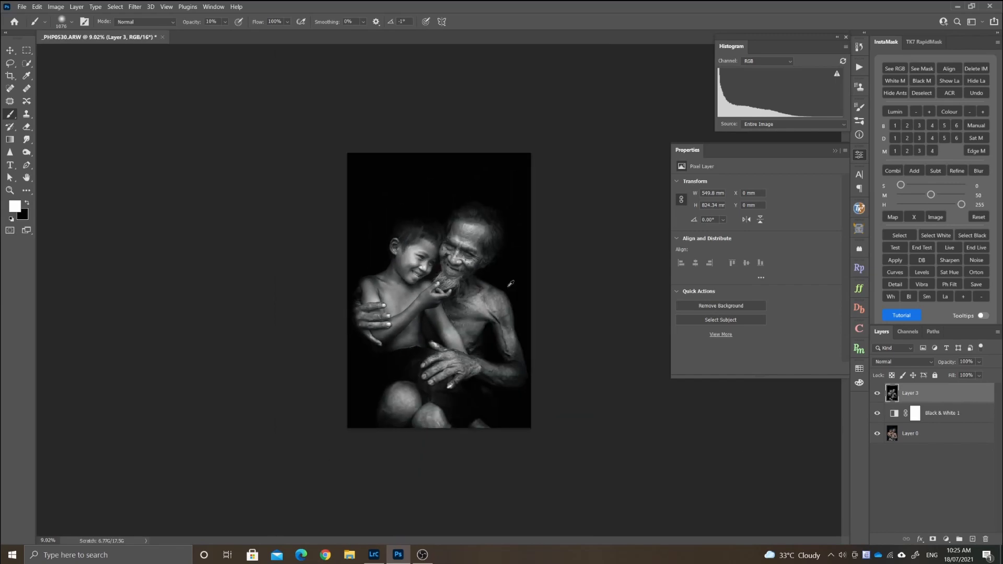
scroll(510, 283, up, 1)
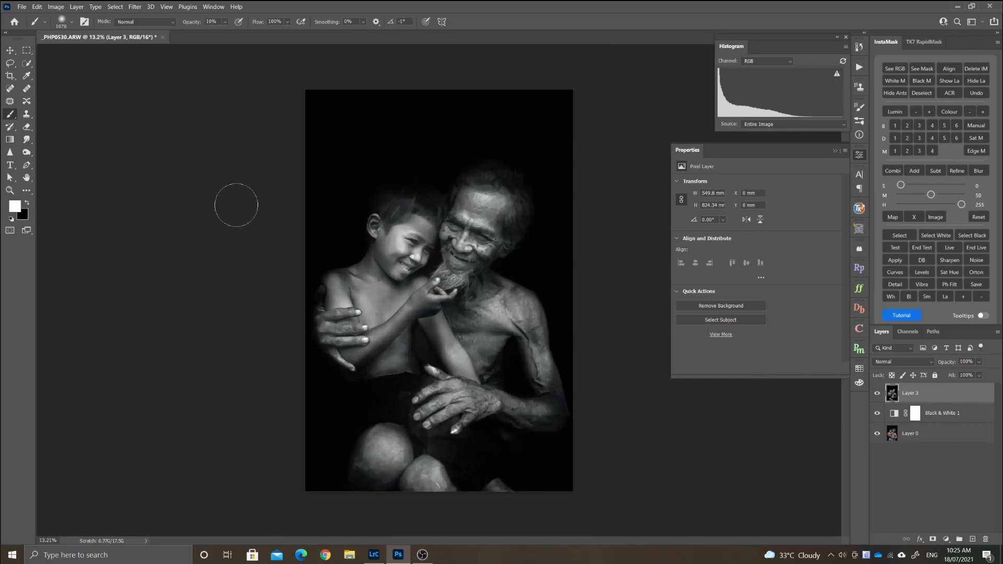
Step: Extend the canvas slightly beyond the left and right edges of the photo with the Crop tool, to about 577 mm wide
click(10, 76)
drag(572, 286, 577, 290)
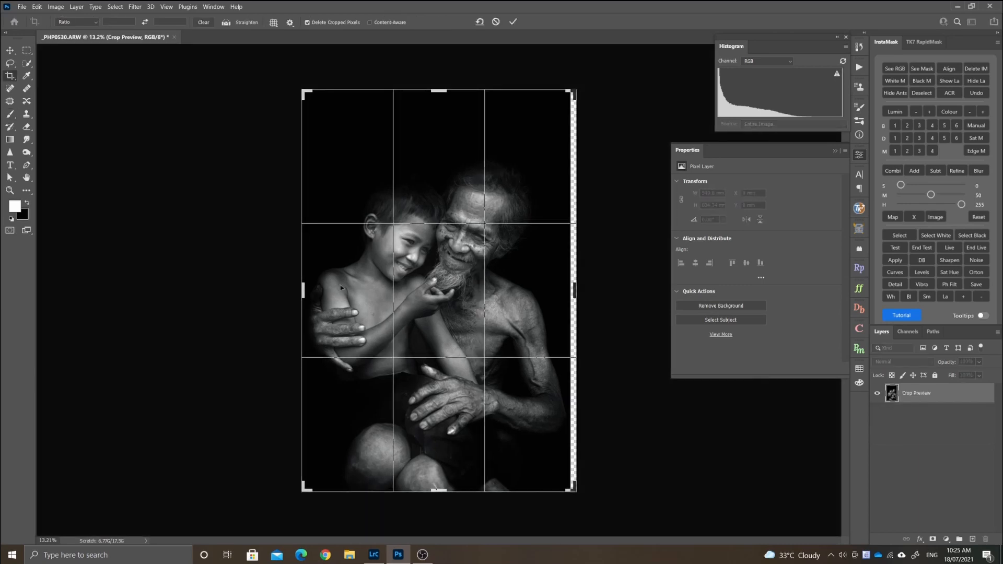
drag(303, 286, 300, 287)
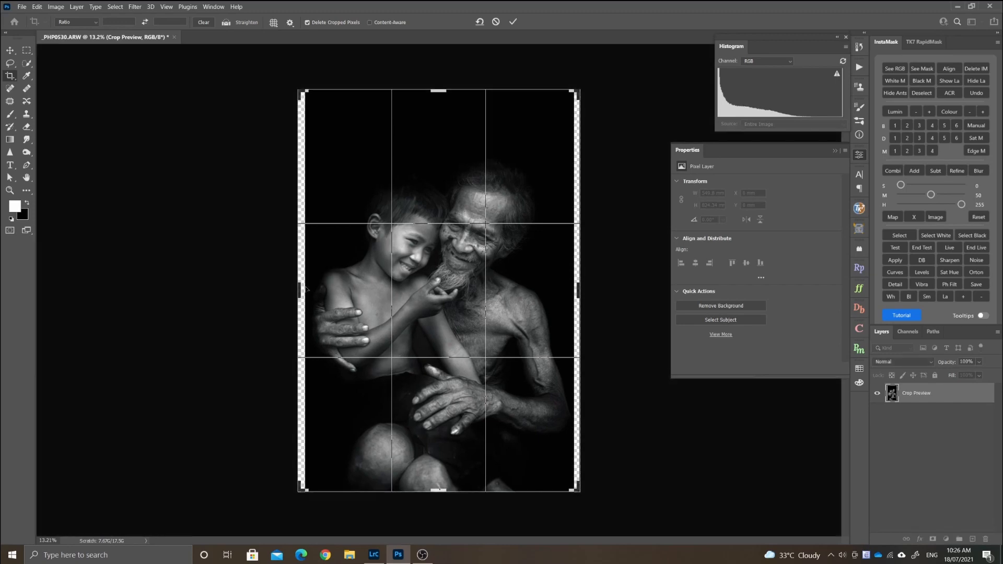
click(514, 21)
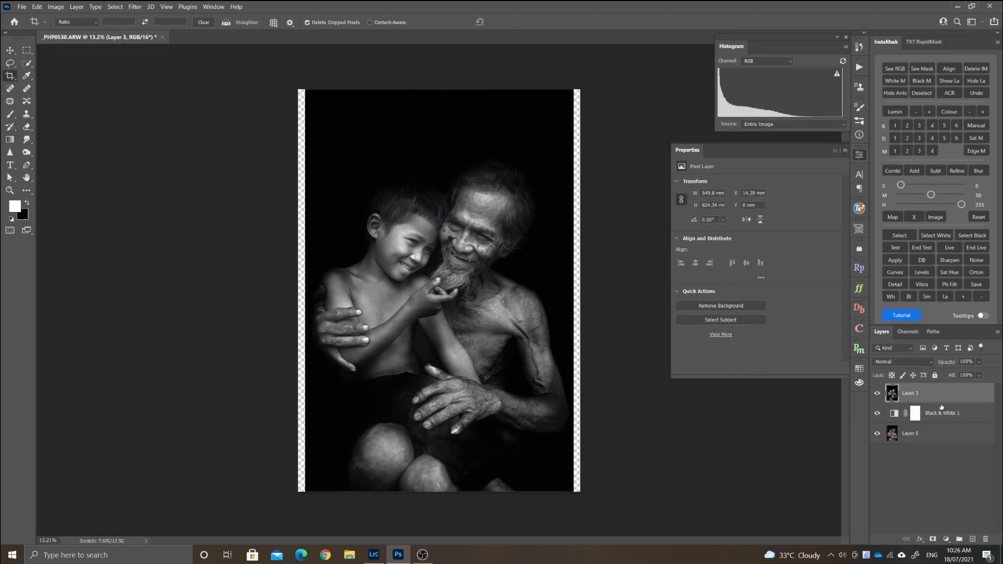
Step: Add a black (000000) Solid Color fill layer above Black & White 1 to fill the empty side strips
click(959, 415)
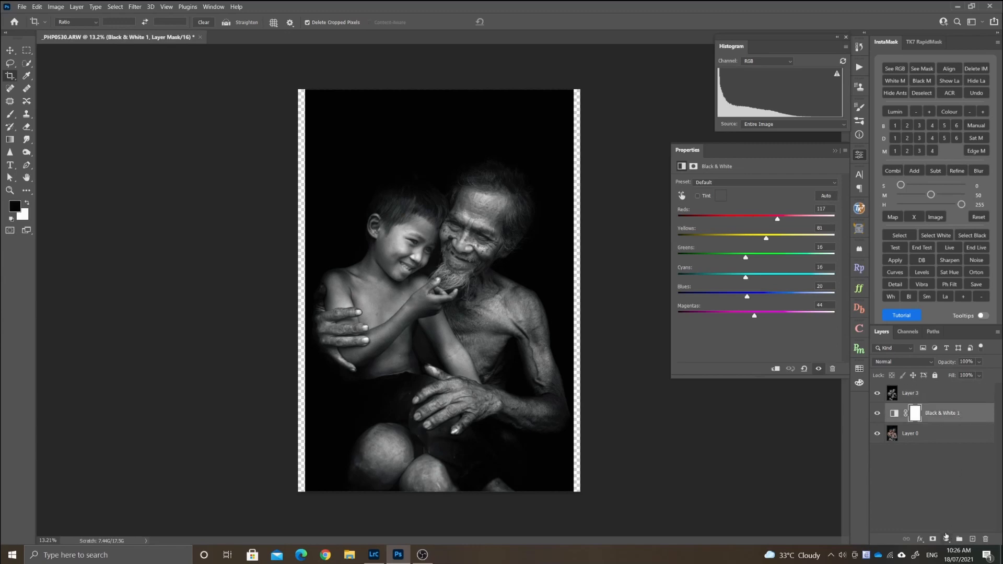
click(946, 538)
click(938, 367)
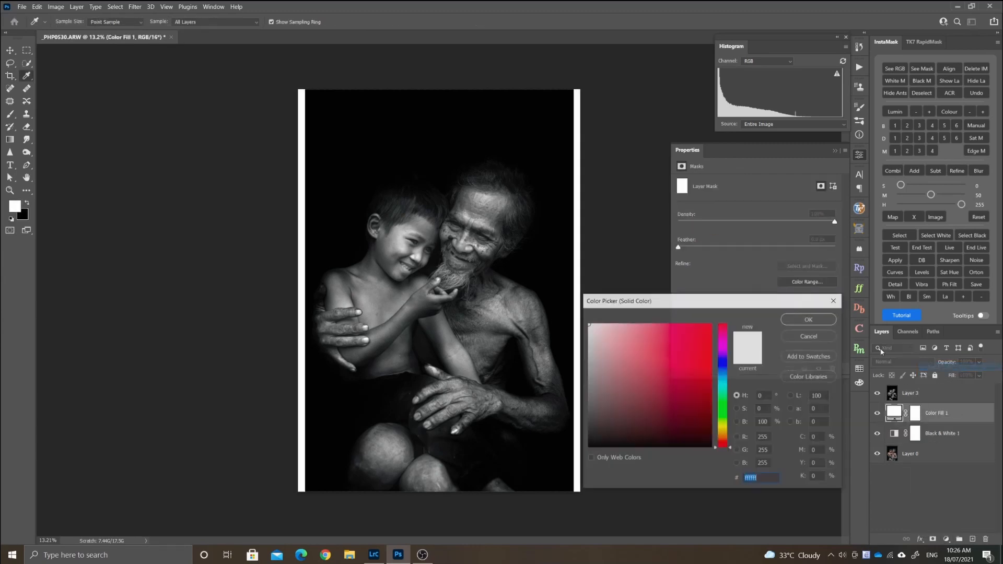
text(000000)
key(Return)
key(c)
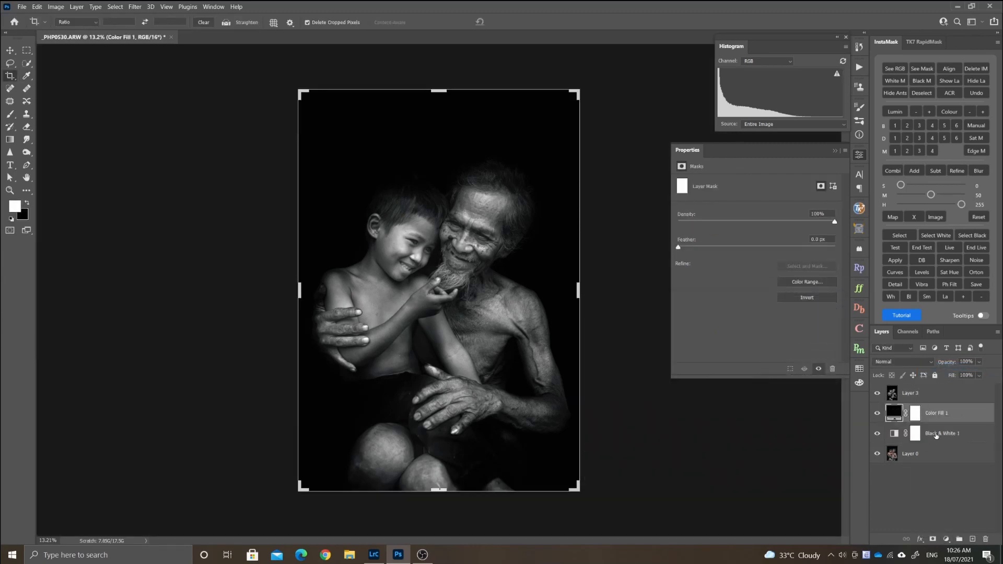
key(v)
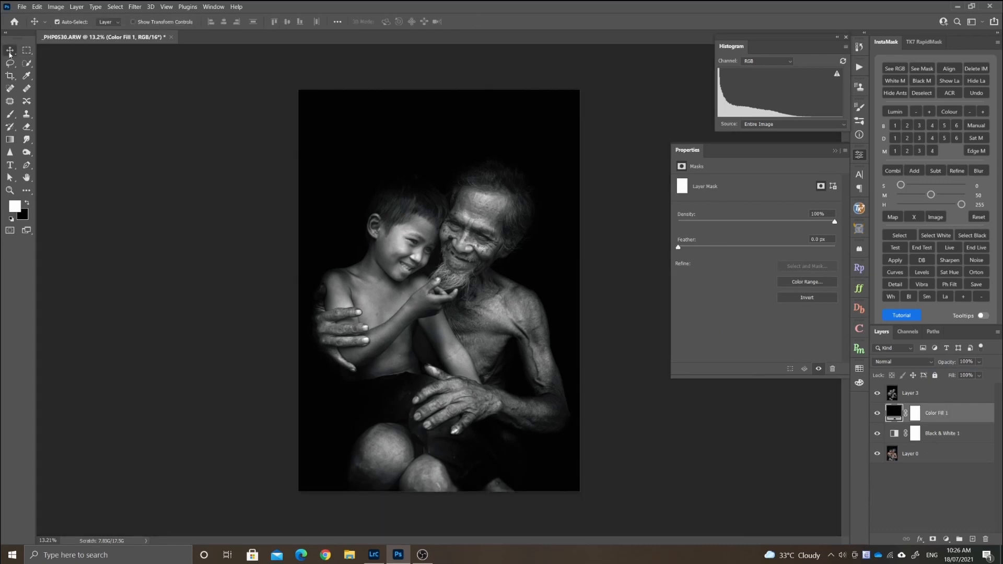
Step: Merge Layer 3 with the black fill layer and save the document
scroll(261, 188, up, 5)
scroll(524, 349, down, 5)
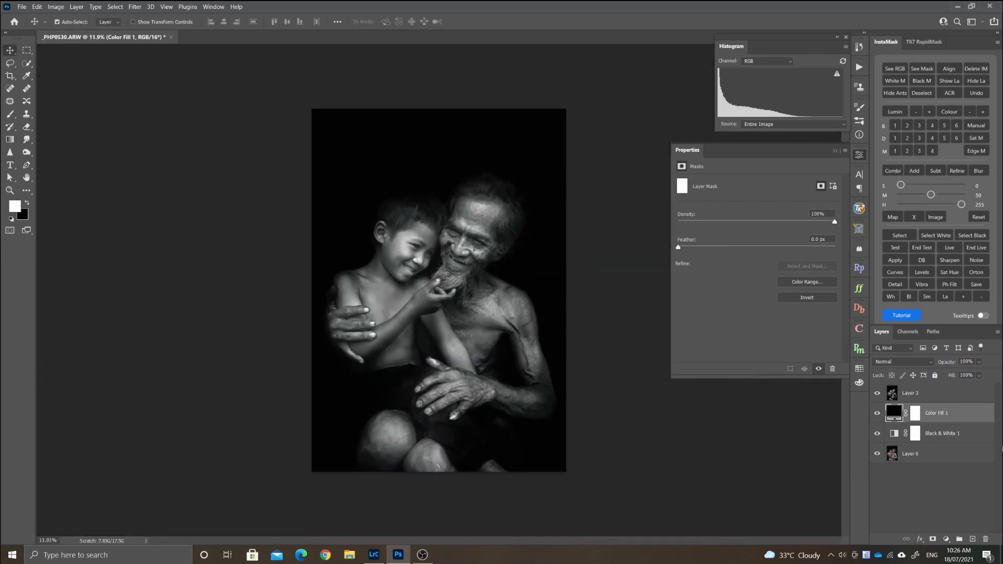
key(Delete)
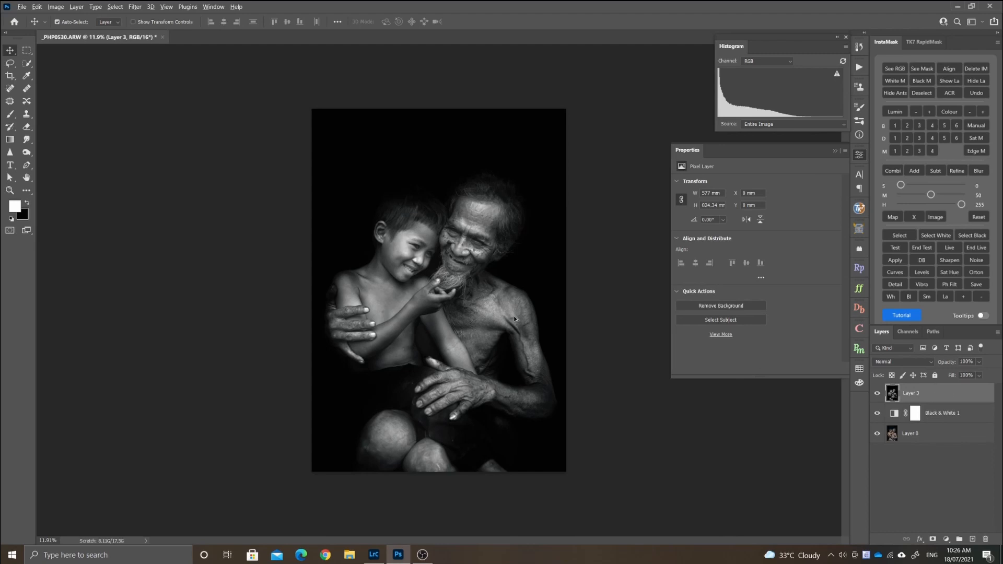
scroll(515, 319, down, 3)
scroll(515, 318, up, 3)
key(ctrl+s)
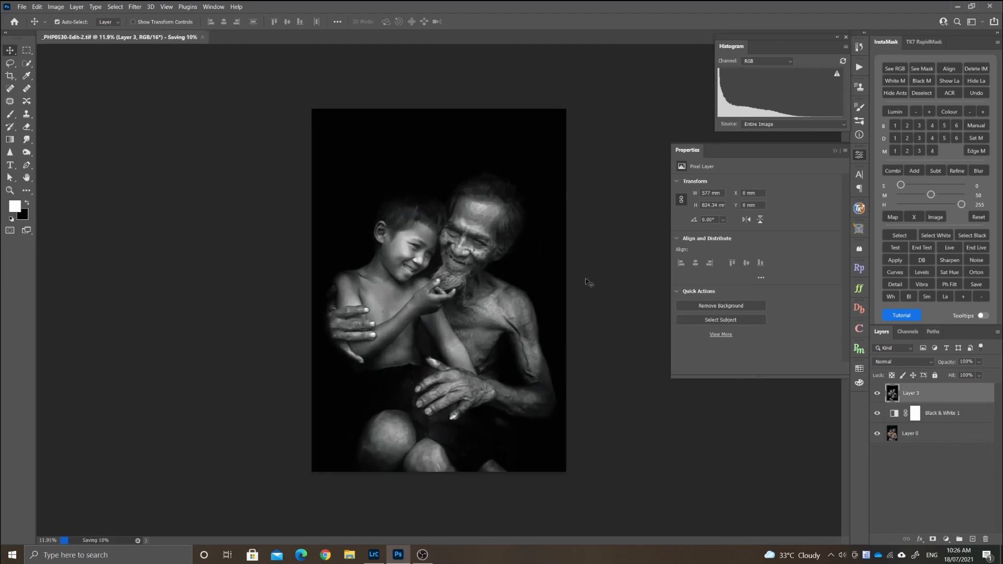